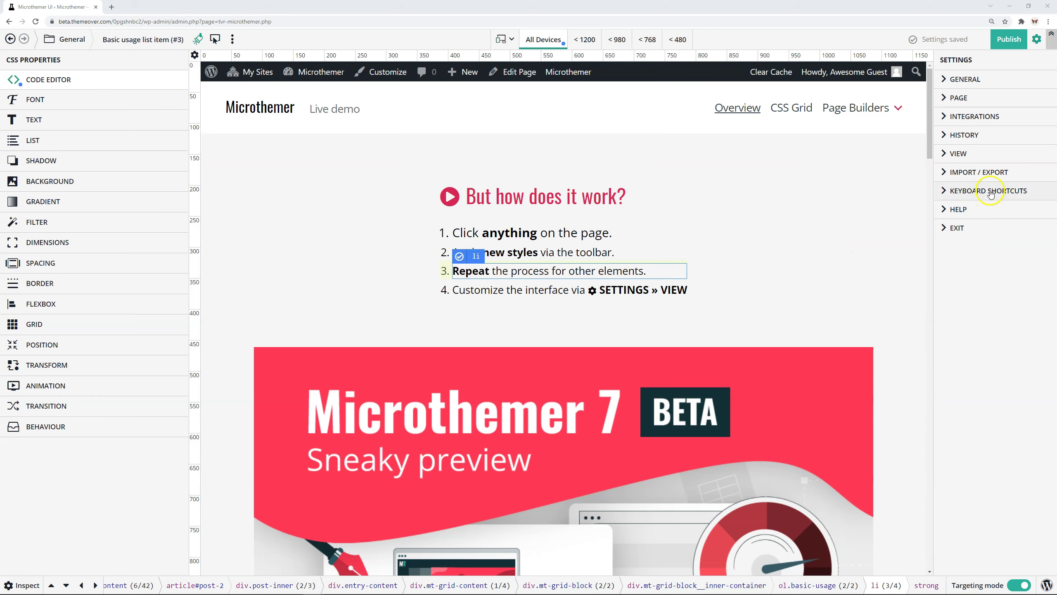
Expand the Keyboard Shortcuts reference in the Settings sidebar.
click(990, 193)
scroll(987, 193, down, 4)
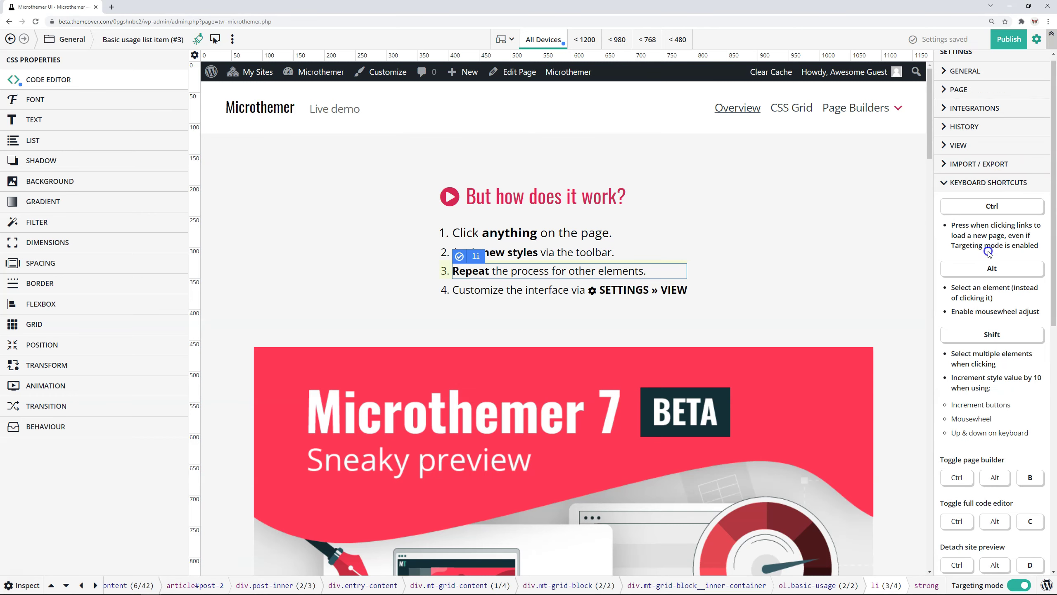
scroll(1001, 162, up, 4)
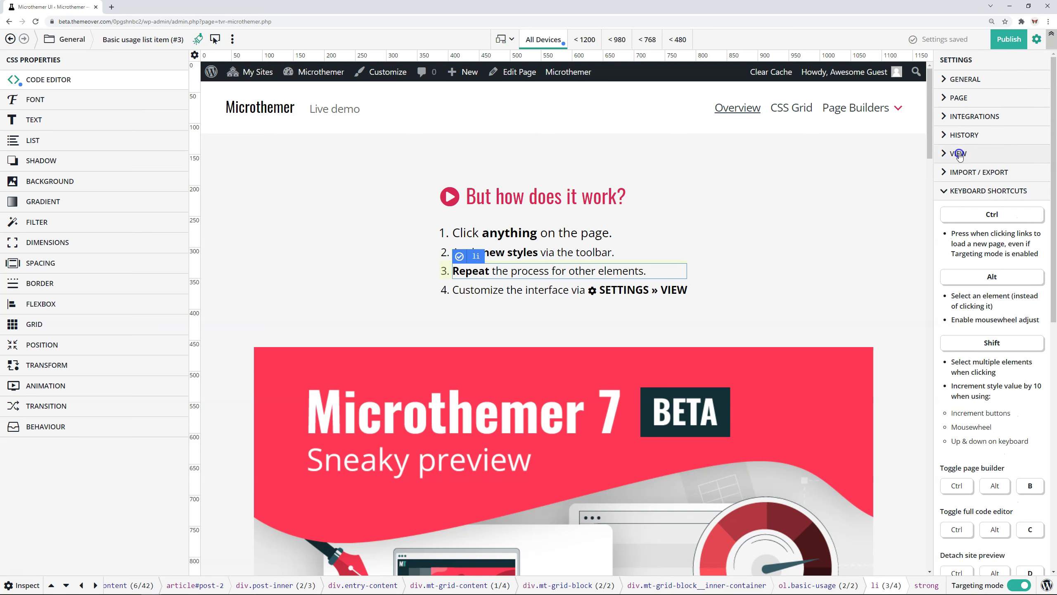
Show the View settings and open, then collapse, the Fine Tune Layout options.
click(1003, 153)
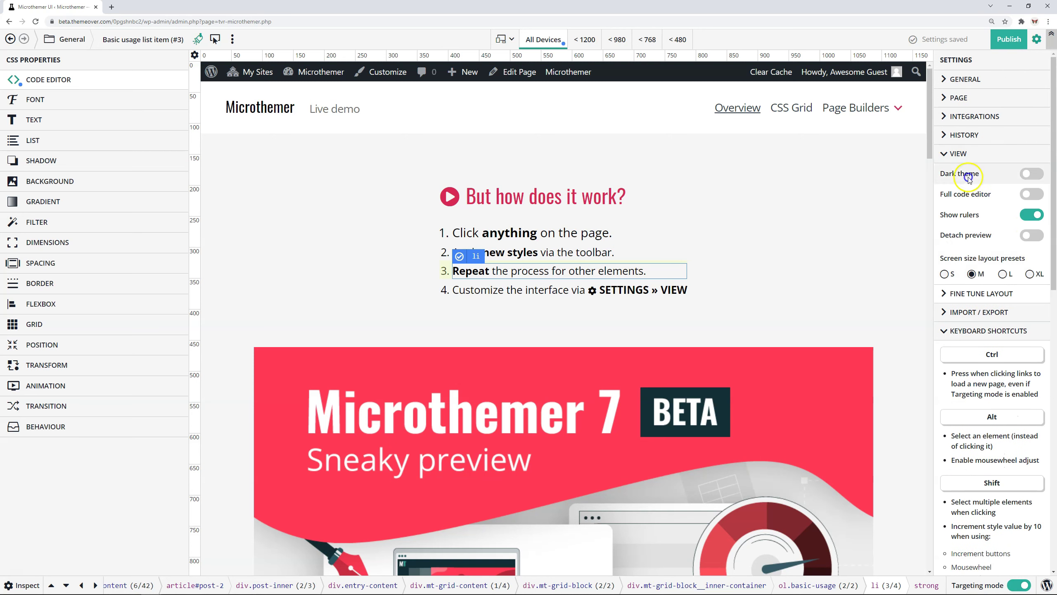
click(968, 294)
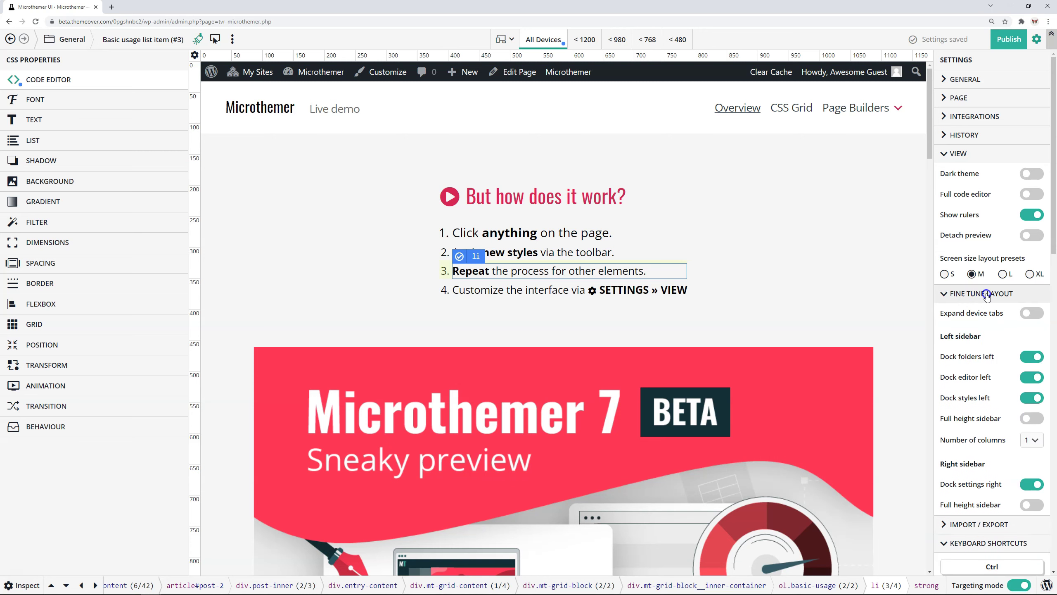
scroll(969, 298, down, 4)
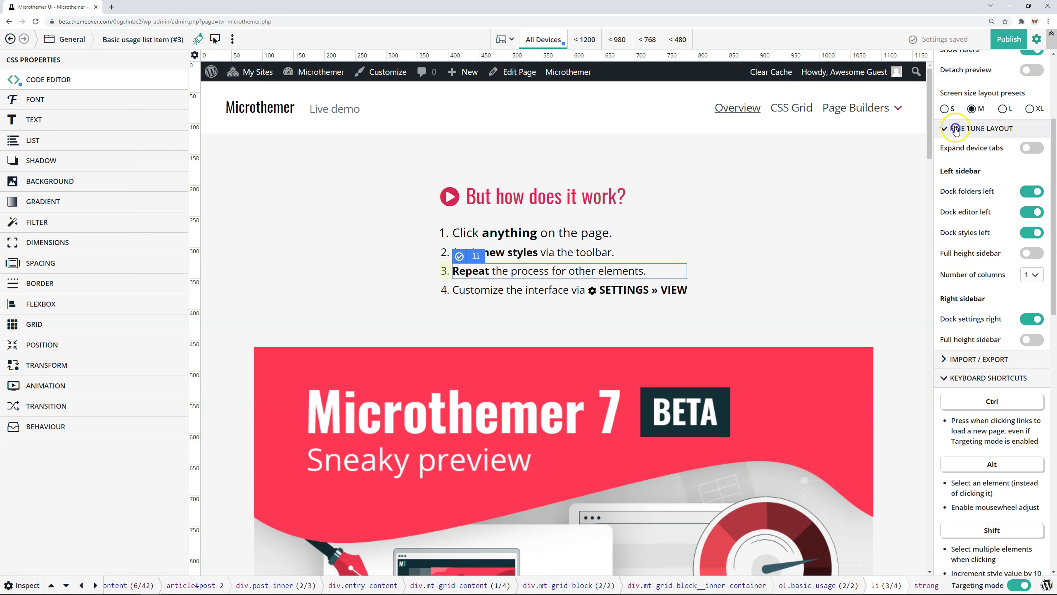
click(973, 128)
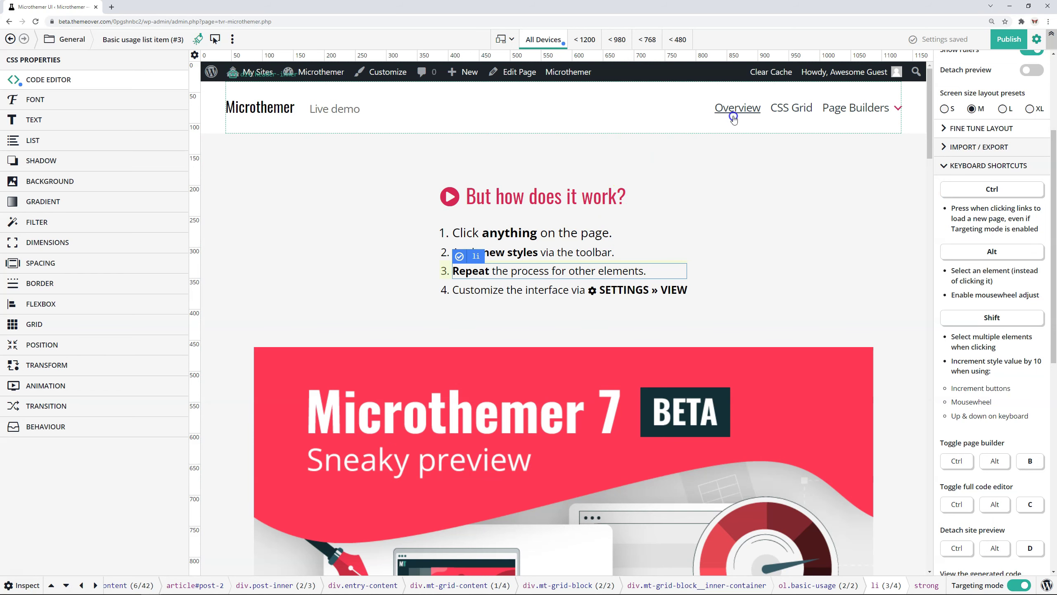
Target the CSS Grid menu link, then Ctrl+click it to load the CSS Grid page.
click(794, 111)
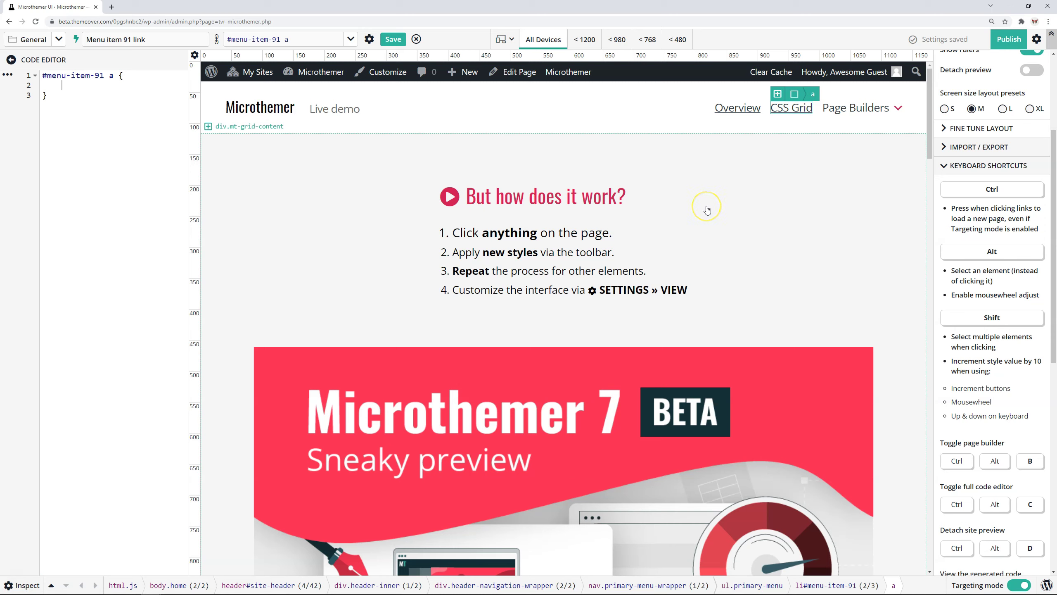
click(786, 112)
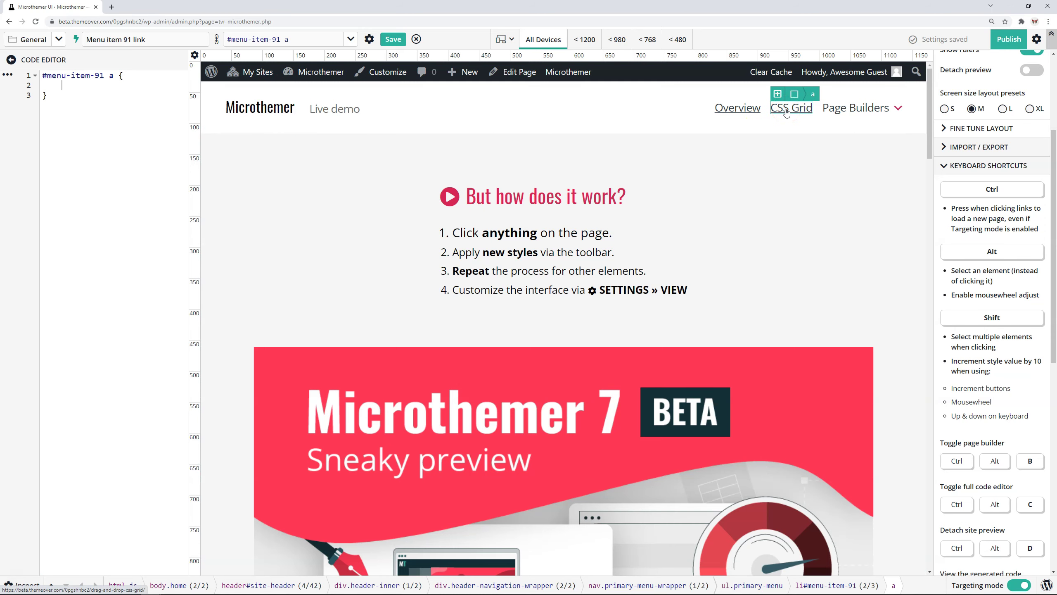
ctrl+click(785, 111)
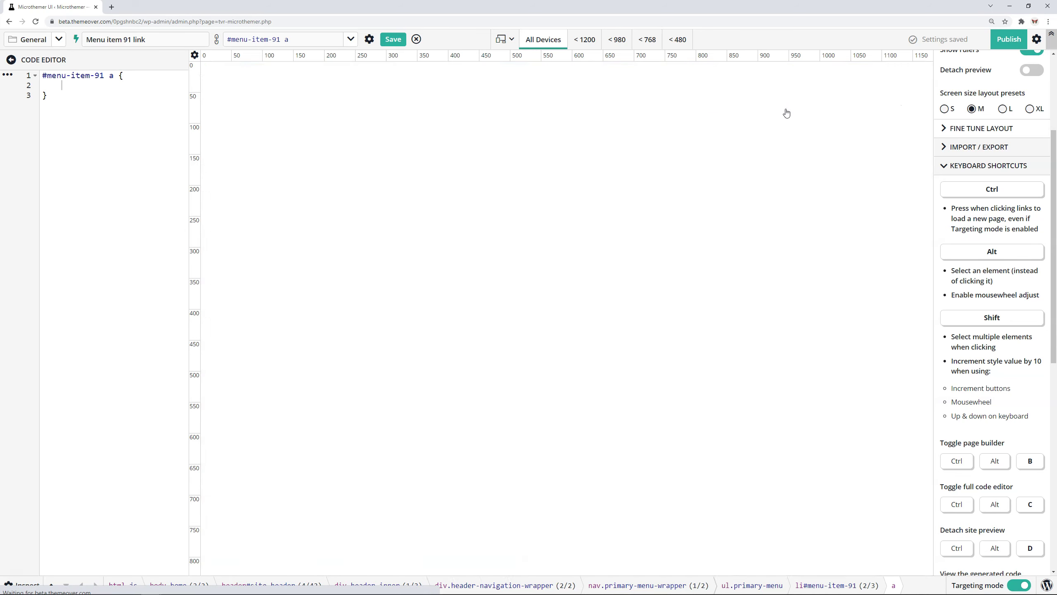
Target list items 2, 4, then 5, ending on .grid-basics li:nth-of-type(5).
click(726, 219)
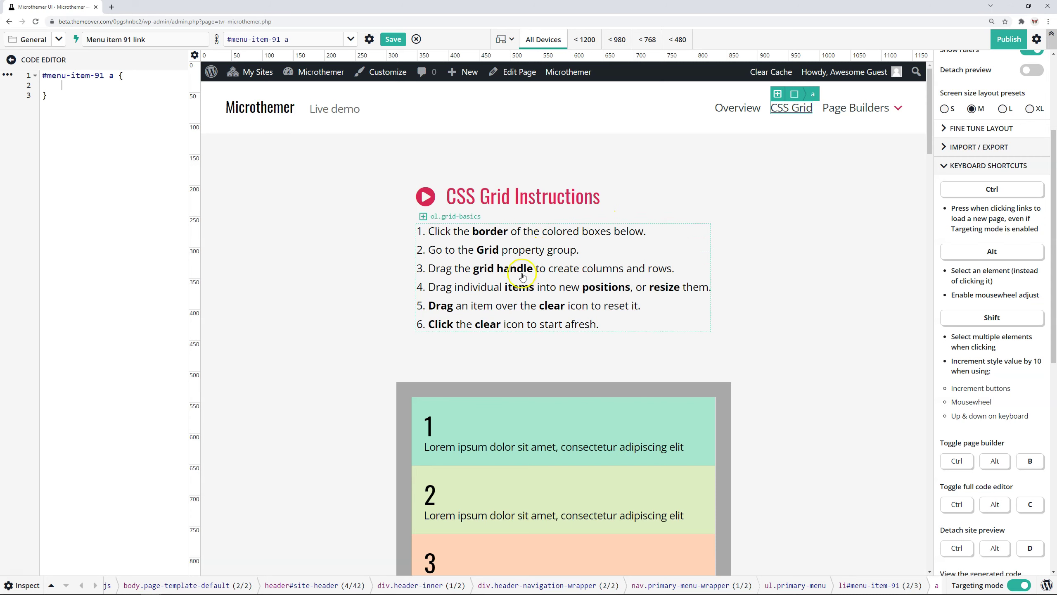
click(549, 251)
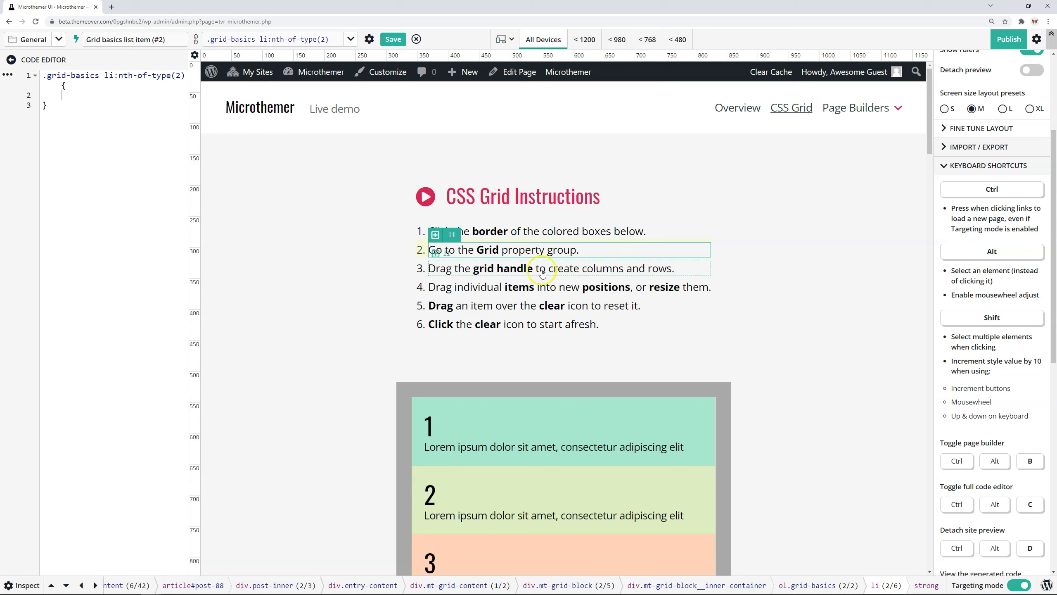
click(537, 291)
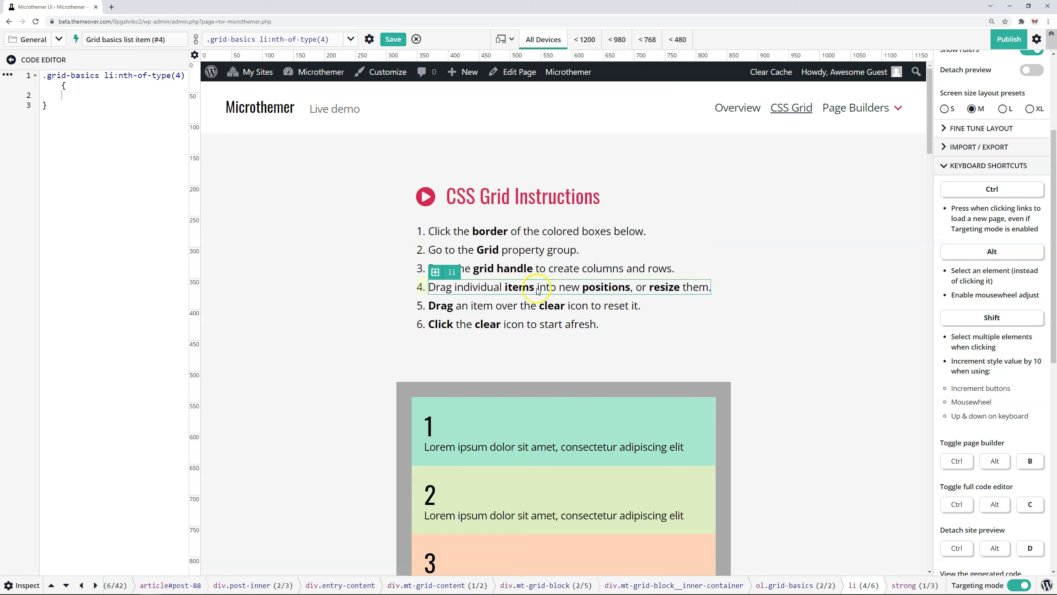
click(488, 311)
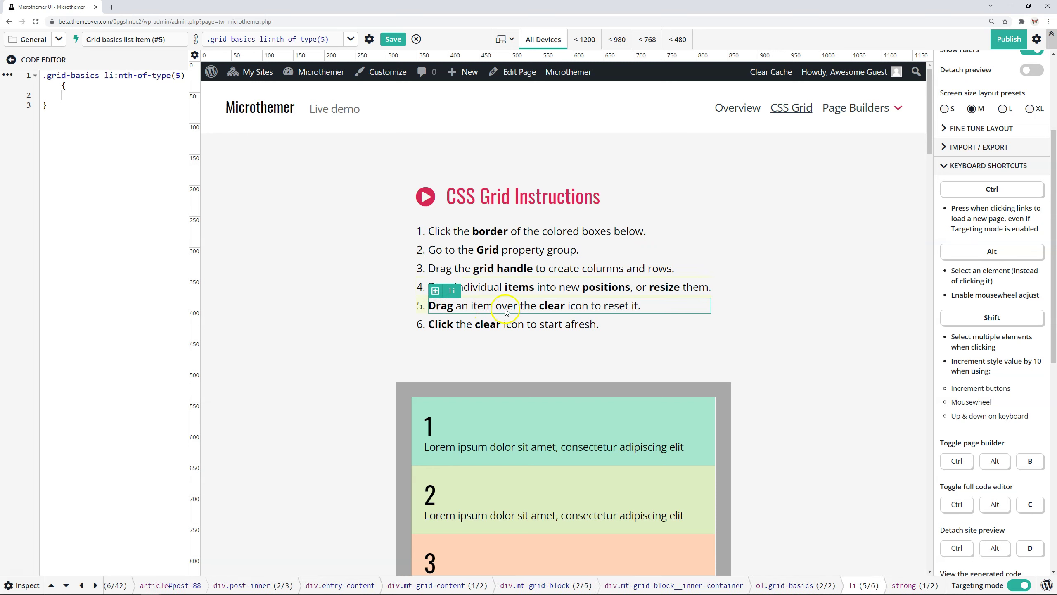
click(773, 301)
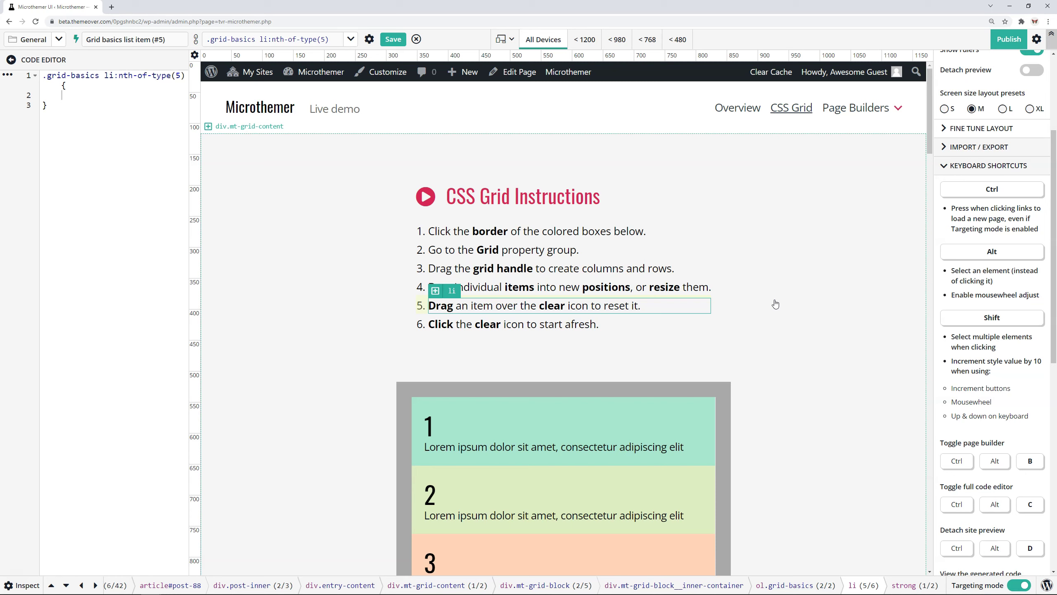
click(770, 304)
click(970, 145)
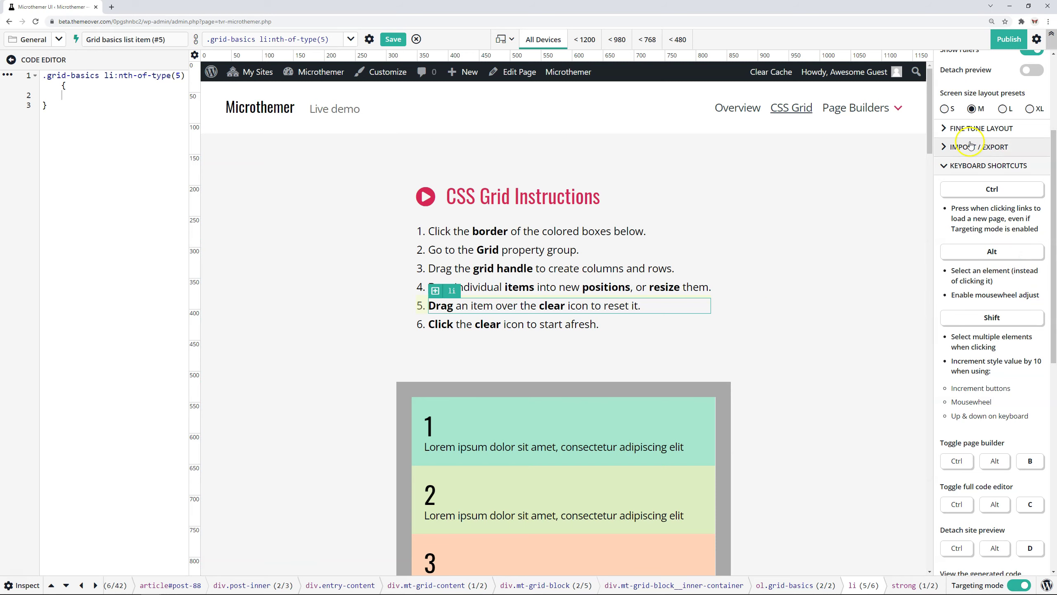
Toggle the Fine Tune Layout options open and closed again.
scroll(987, 208, up, 4)
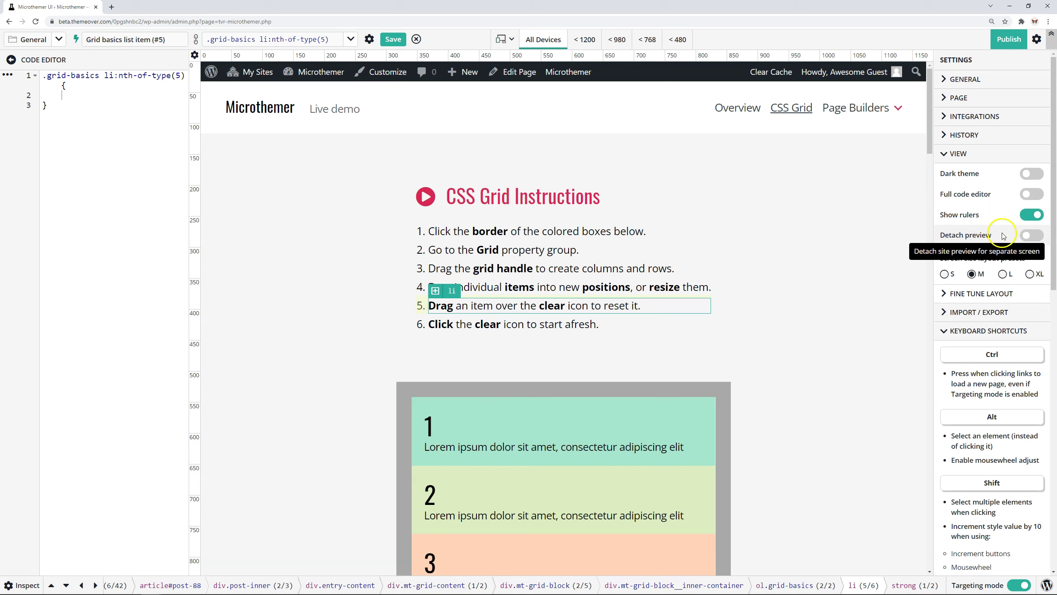
click(995, 297)
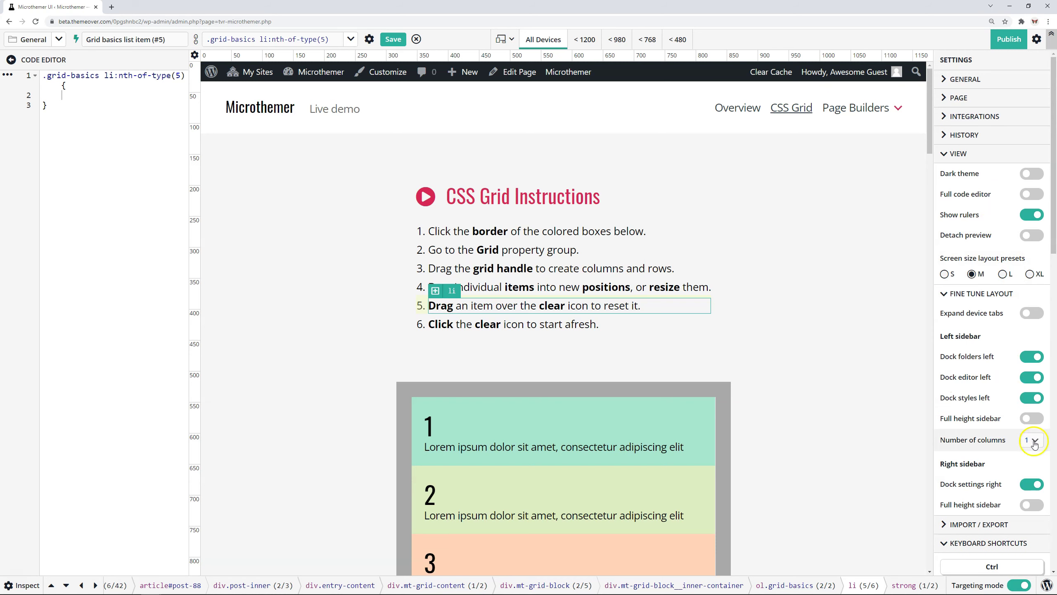
click(983, 291)
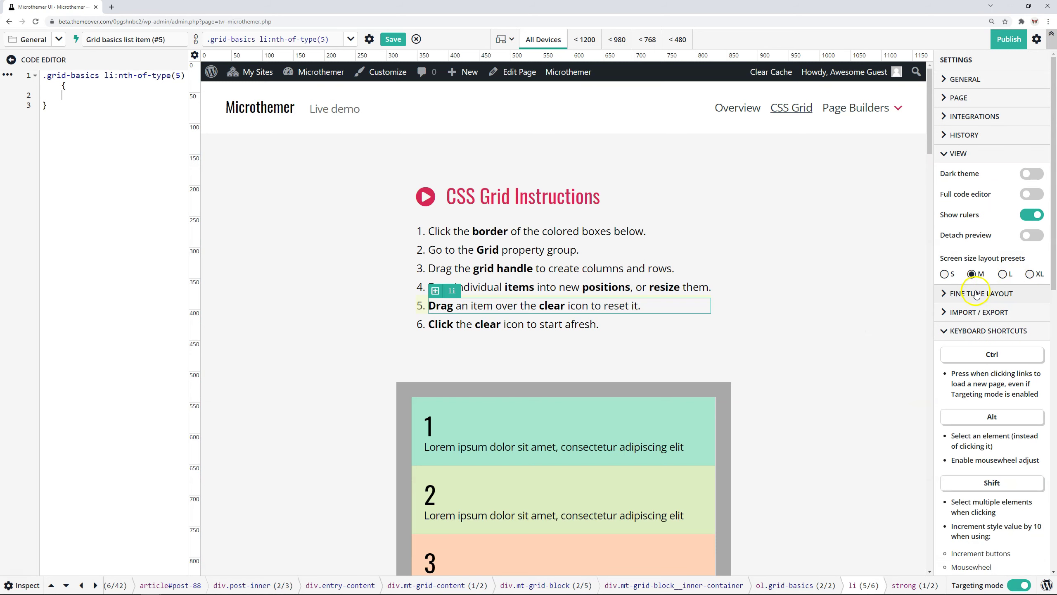
Target the second list item, .grid-basics li:nth-of-type(2).
click(613, 235)
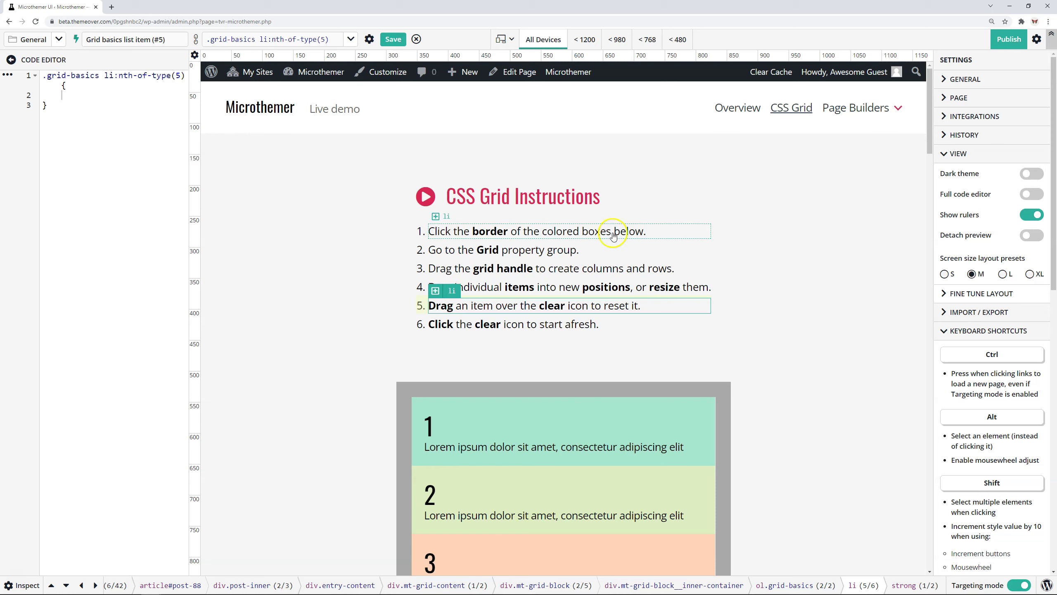
click(570, 251)
click(576, 252)
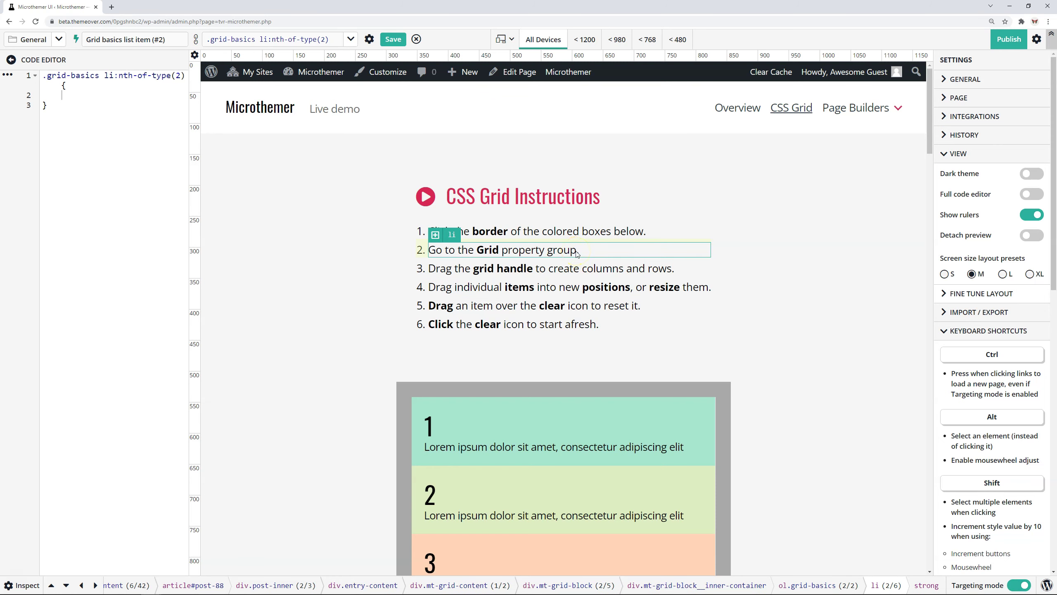
click(613, 204)
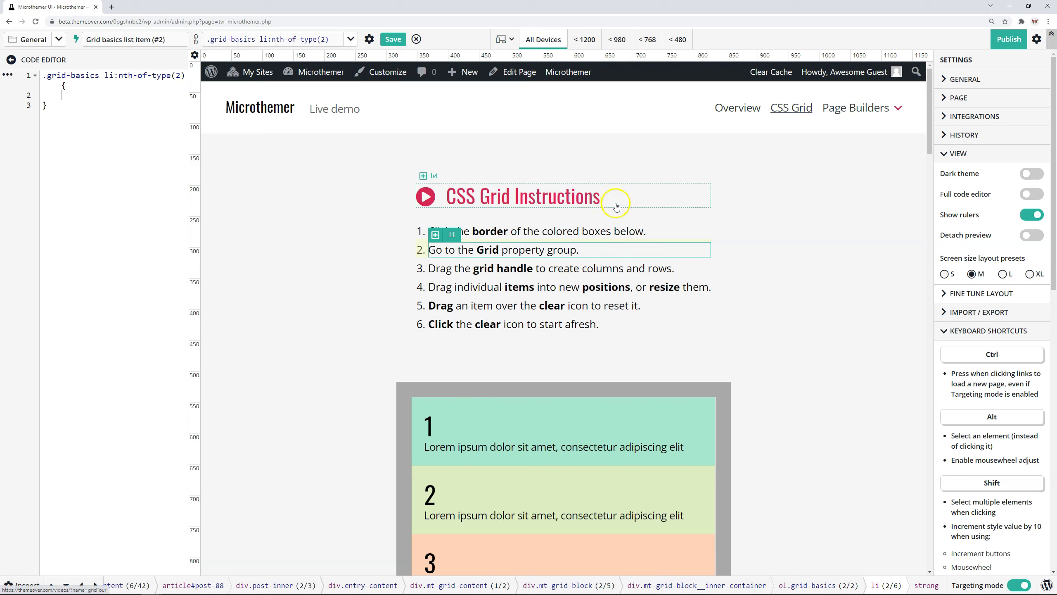
click(719, 204)
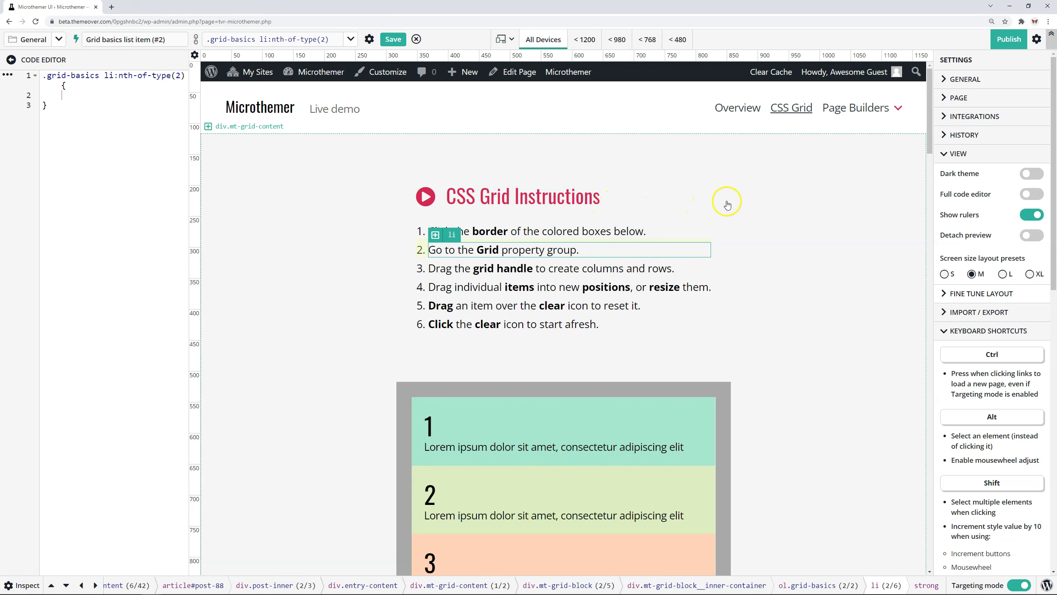
Target the heading's play link, h4:nth-of-type(1) > a.
scroll(990, 292, down, 2)
click(425, 196)
In the Font group, scroll the heading's font size to 44px.
click(11, 59)
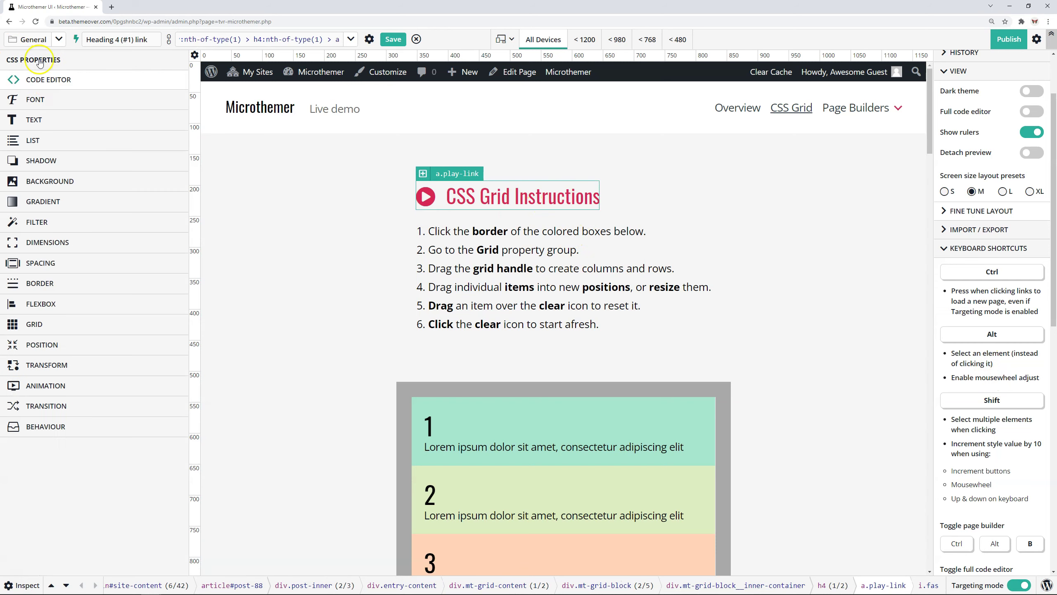
click(17, 107)
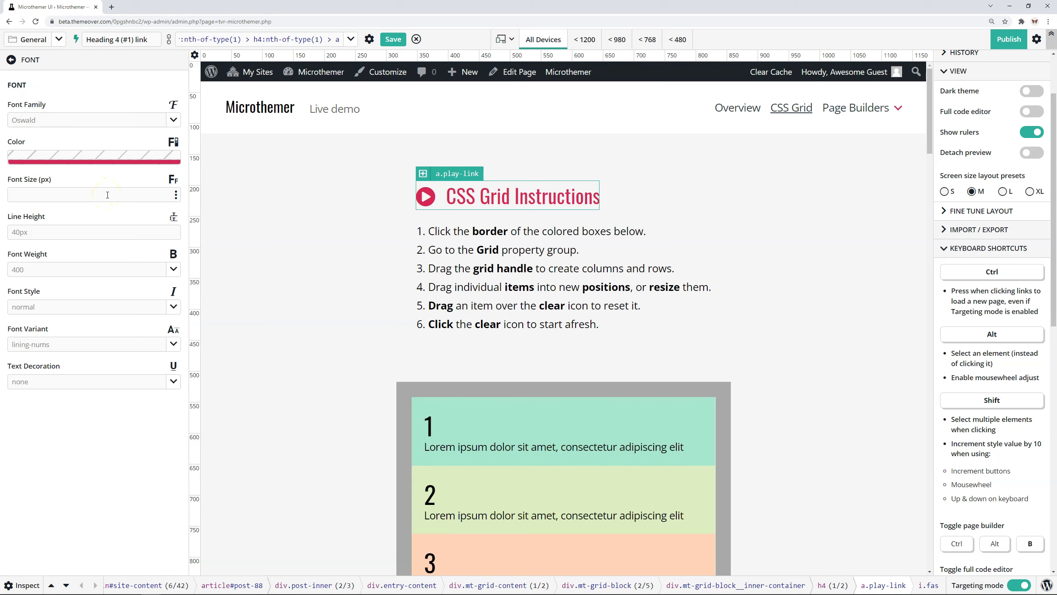
click(107, 195)
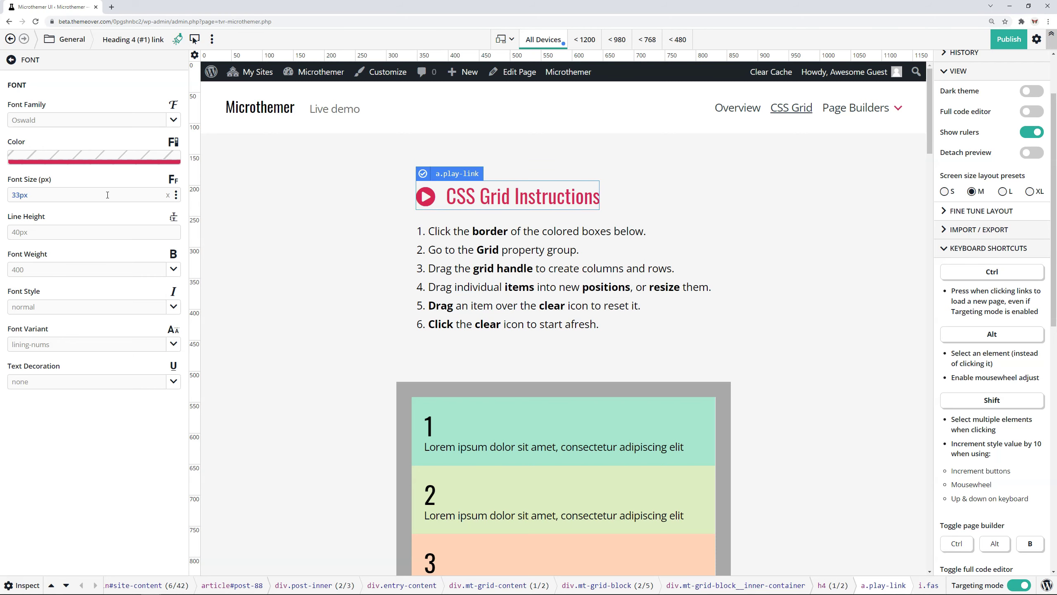
scroll(107, 194, up, 10)
scroll(108, 195, down, 3)
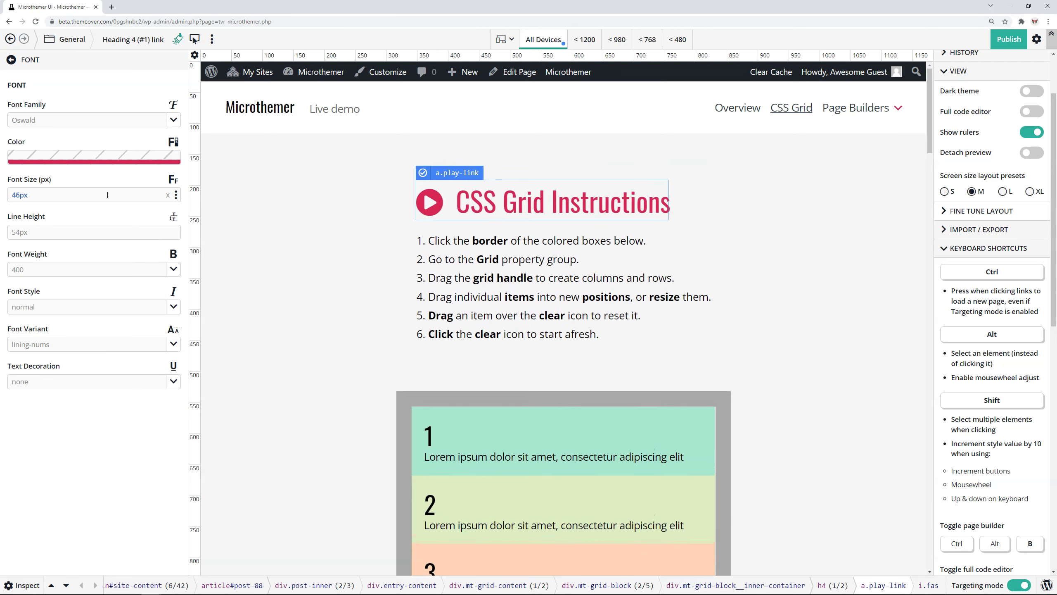
scroll(107, 194, down, 3)
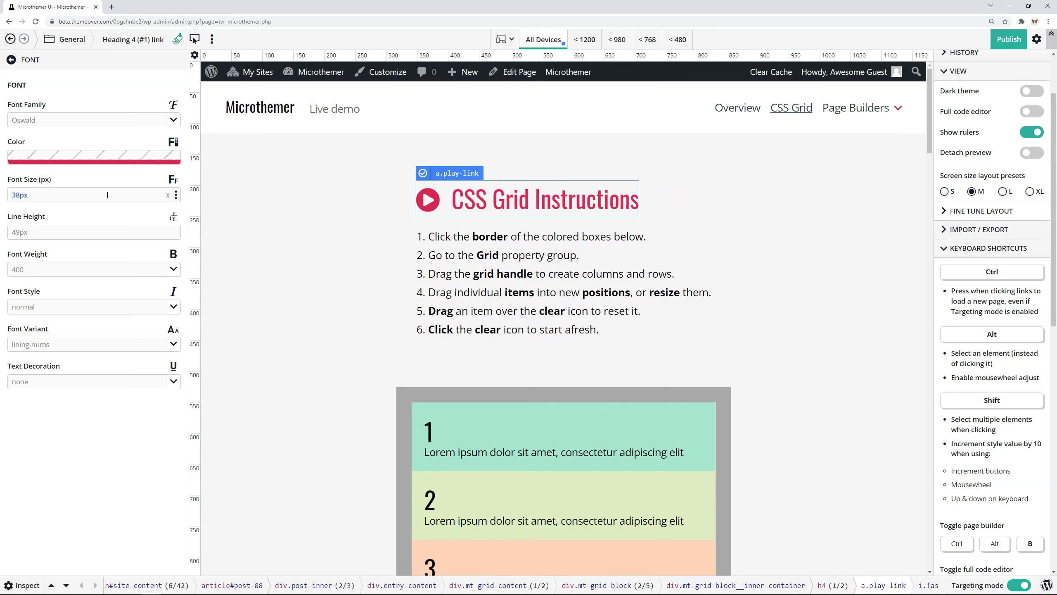
scroll(107, 195, up, 7)
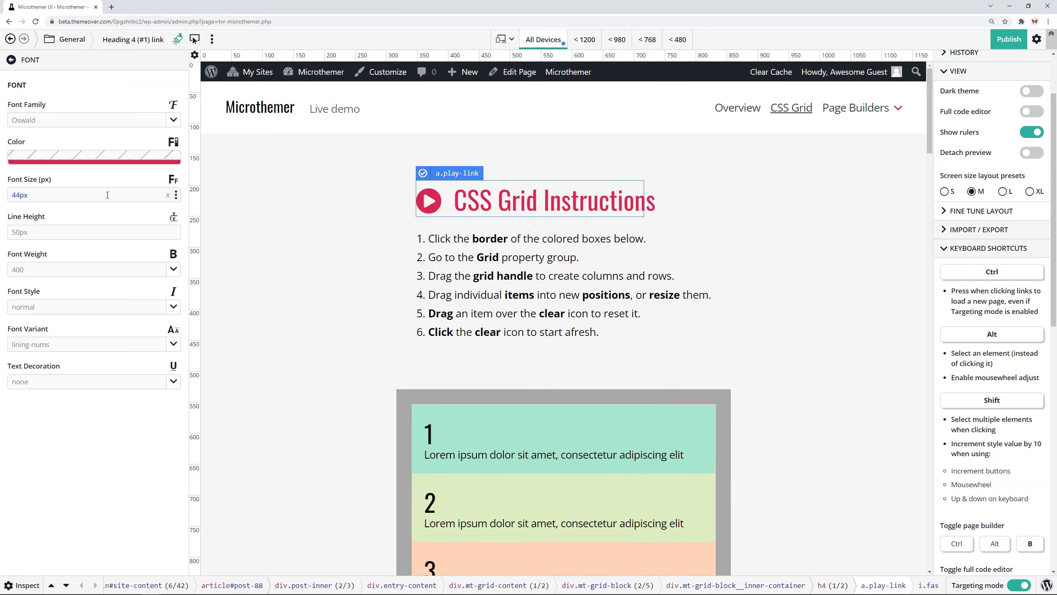
Clear the heading's custom line height so it returns to automatic.
click(92, 232)
scroll(92, 233, down, 4)
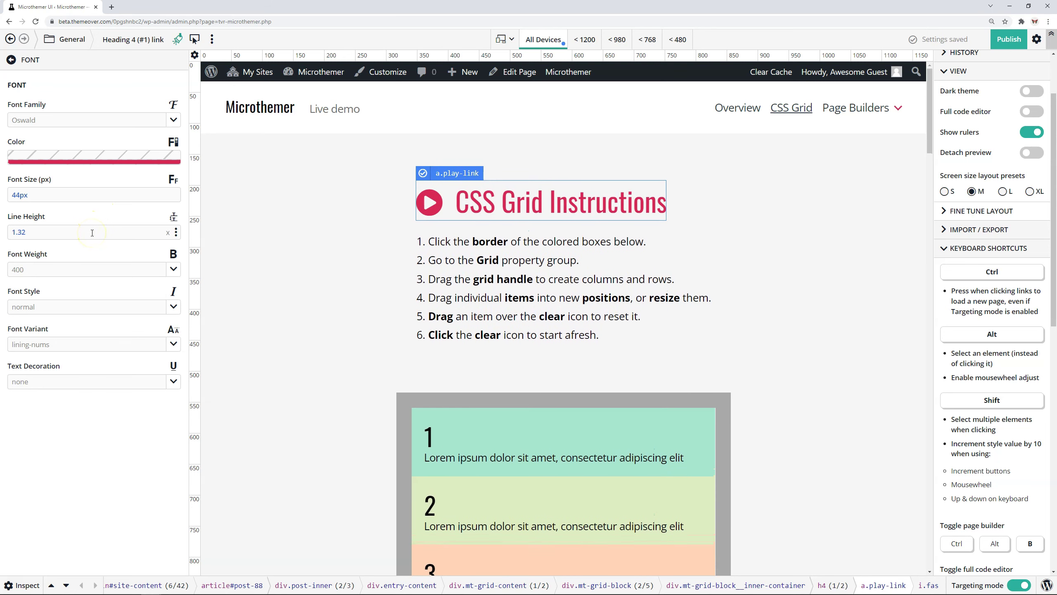
click(167, 233)
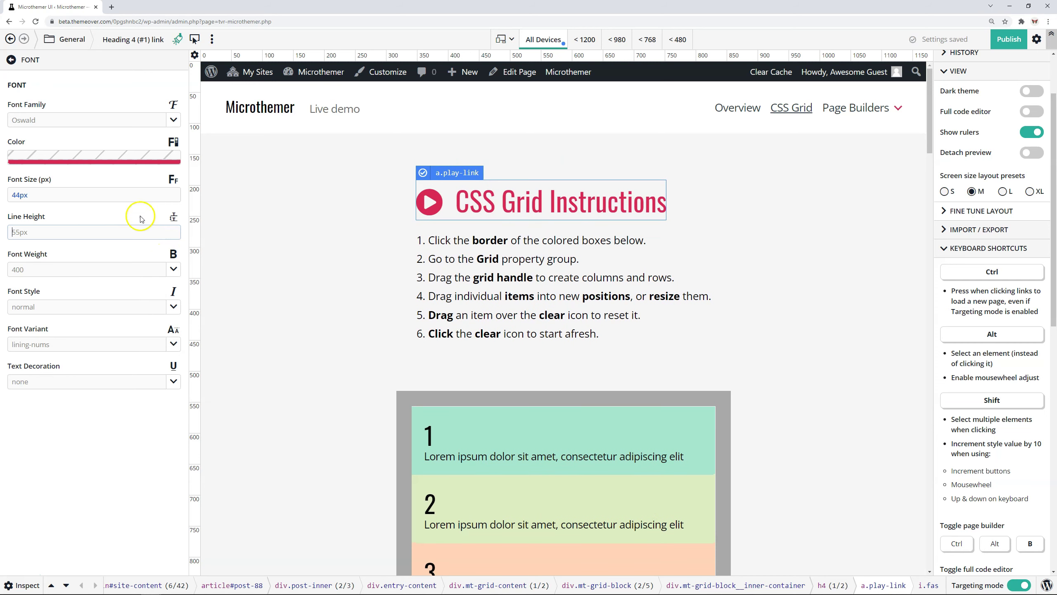
Nudge the heading font size in 10px steps with Shift+arrows, leaving 45px.
click(54, 194)
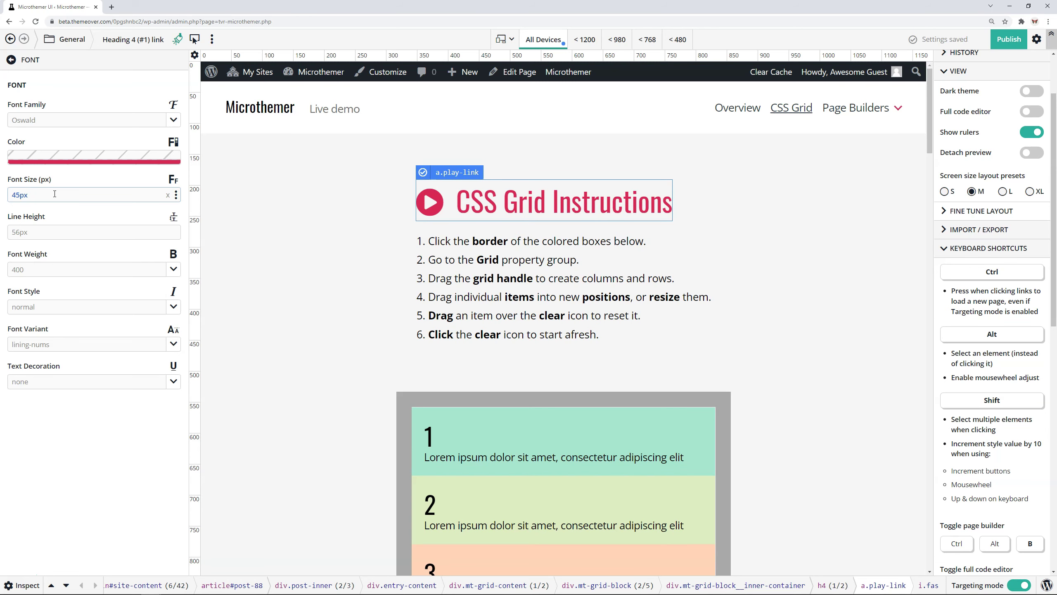
key(shift+Up)
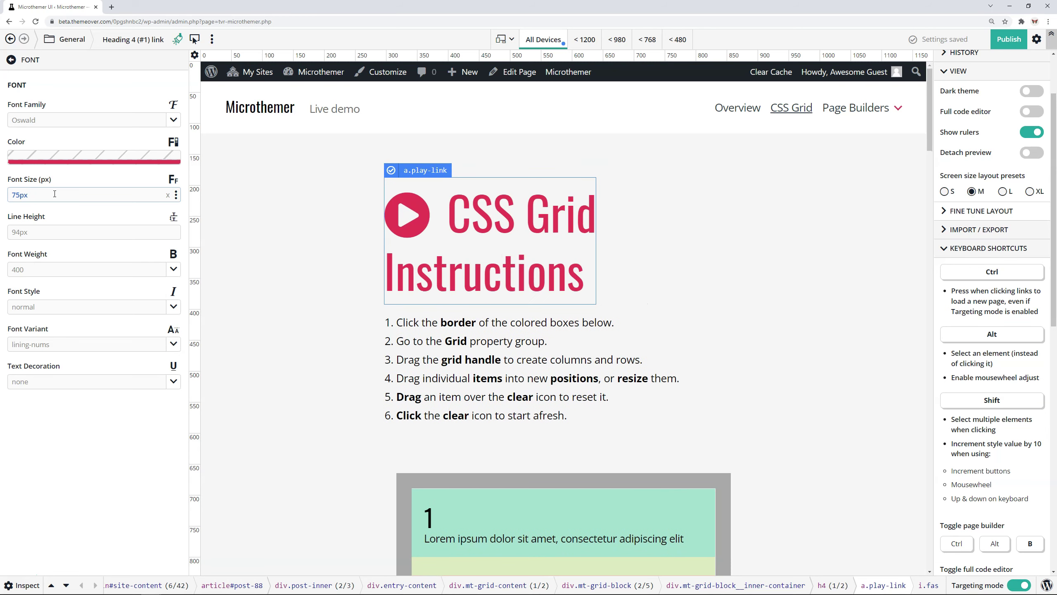
key(shift+Down)
key(shift+Down)
key(shift+Down)
key(shift+Up)
key(shift+Up)
key(shift+Up)
key(shift+Up)
key(shift+Up)
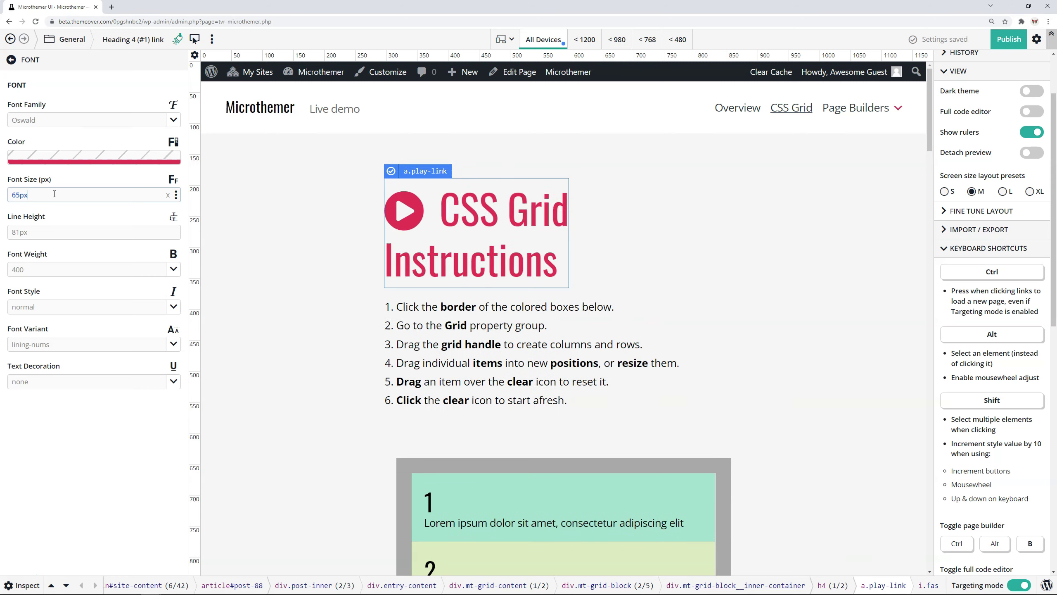
key(shift+Down)
key(shift+Down)
key(shift+Down)
key(shift+Down)
key(shift+Down)
key(shift+Down)
key(shift+Down)
key(shift+Down)
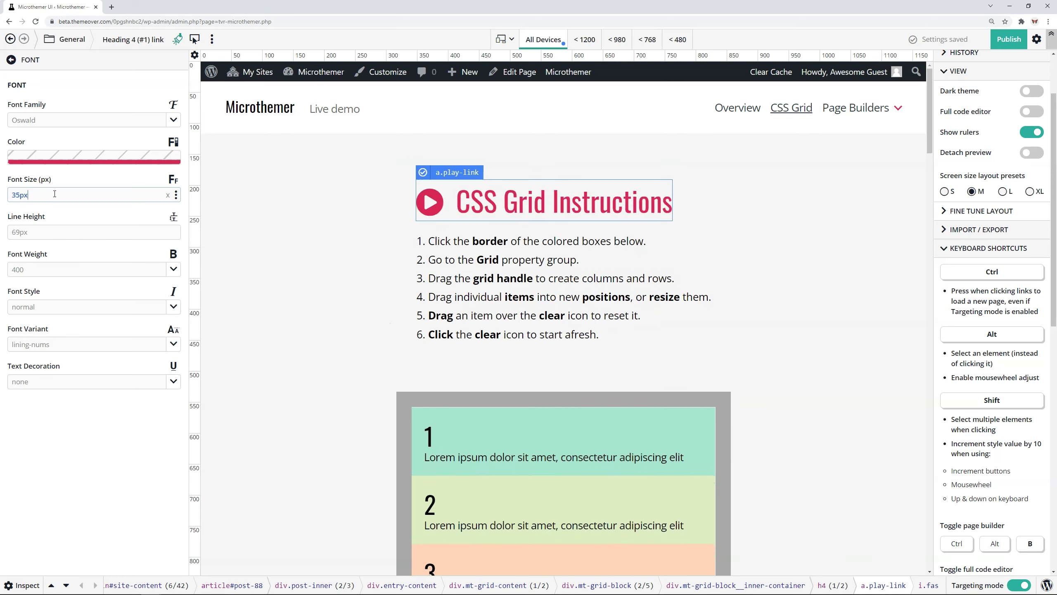
key(shift+Up)
key(shift+Up)
key(shift+Up)
key(shift+Up)
key(shift+Up)
key(shift+Up)
key(shift+Down)
key(shift+Down)
Browse the suggested font sizes list and close it, keeping 45px.
click(53, 197)
click(177, 195)
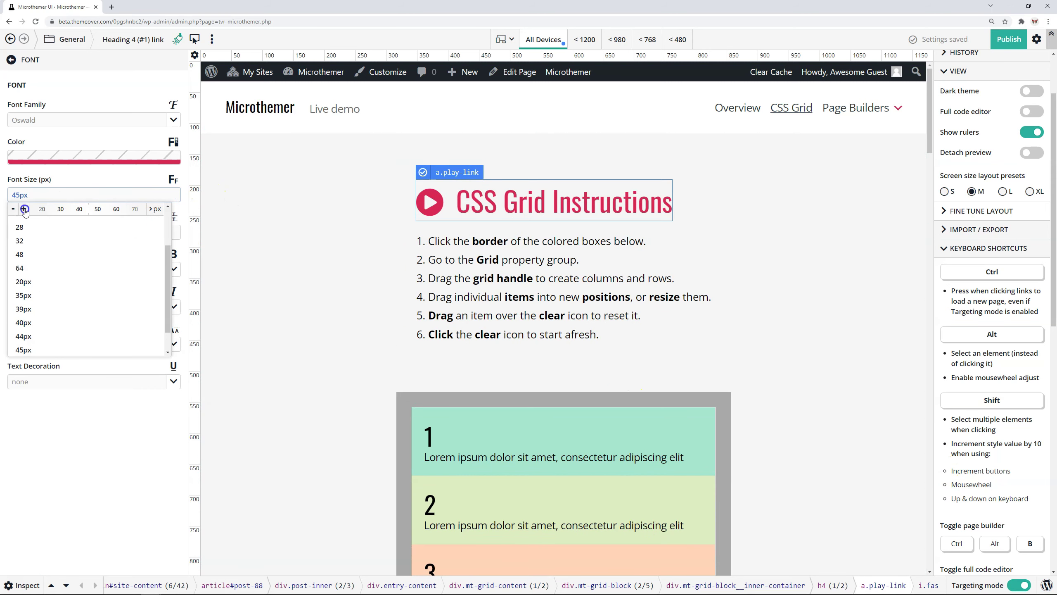
scroll(158, 229, up, 1)
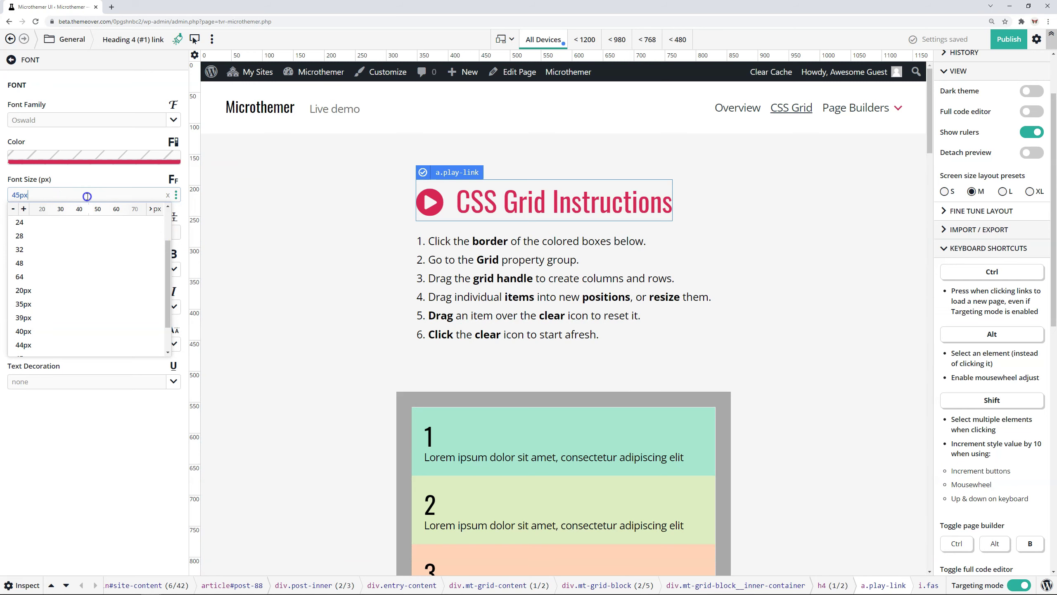
click(102, 197)
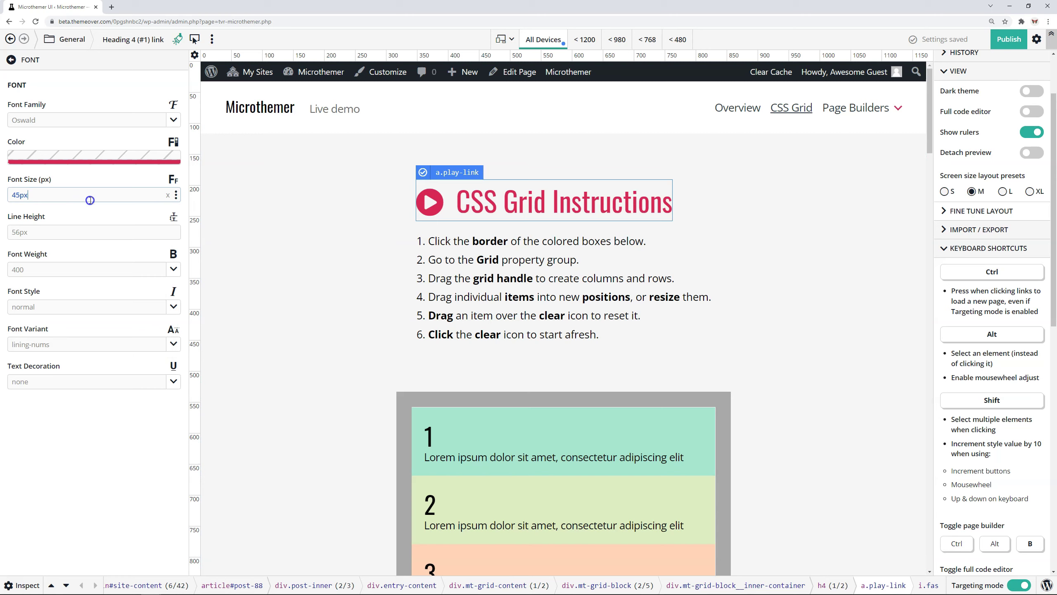
scroll(996, 354, down, 6)
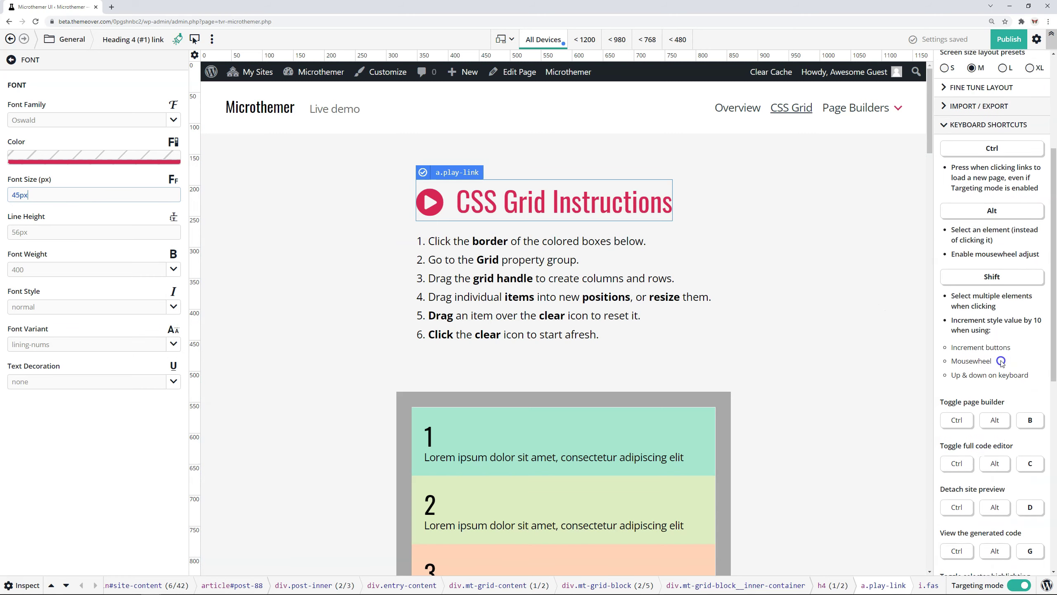
Open the Elementor demo page from the preview's Page Builders menu.
scroll(1003, 323, down, 1)
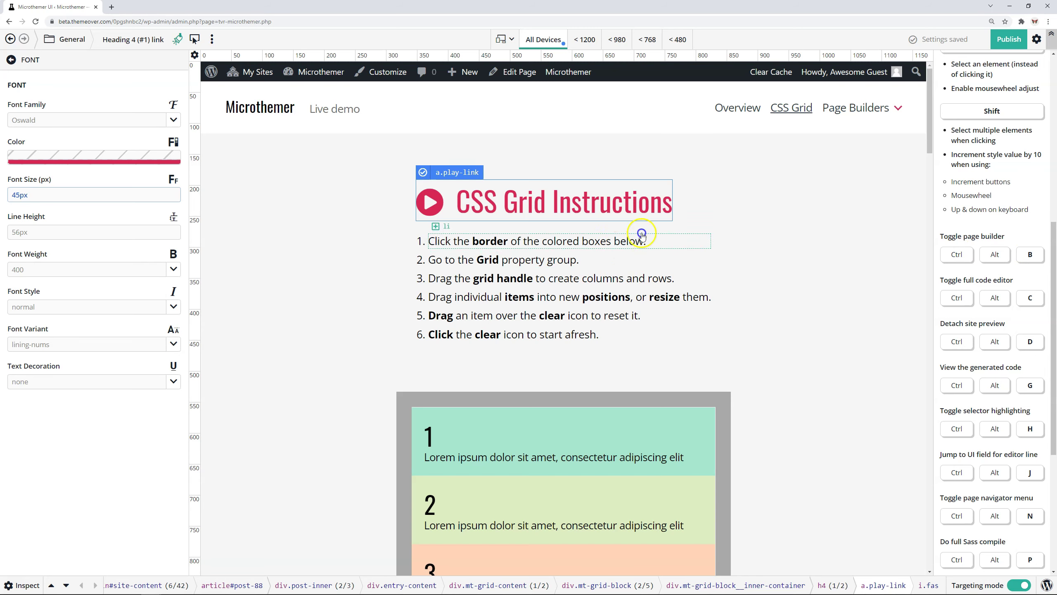
mouse_move(855, 108)
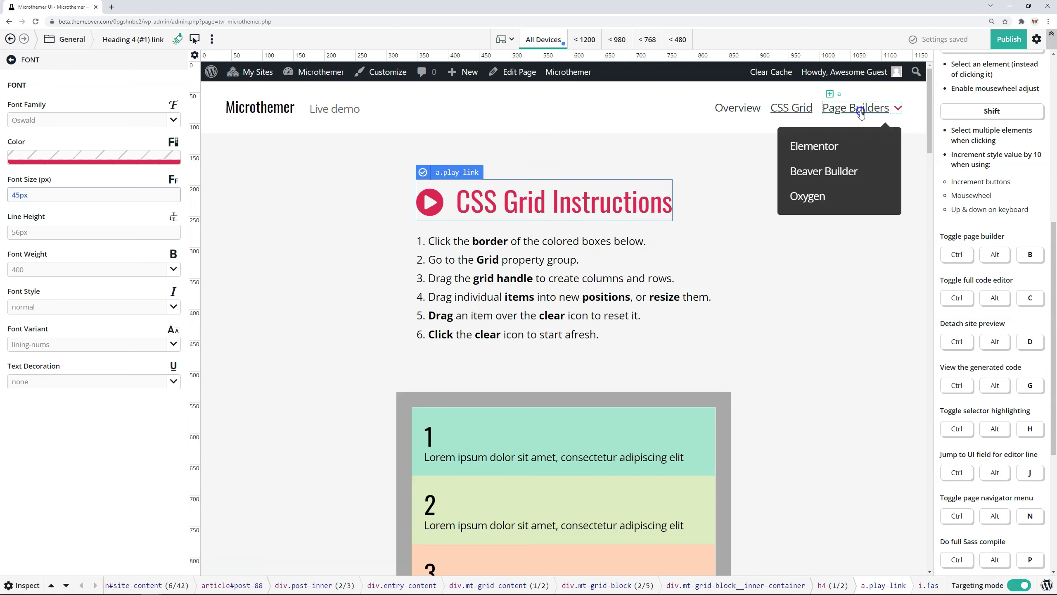
click(821, 144)
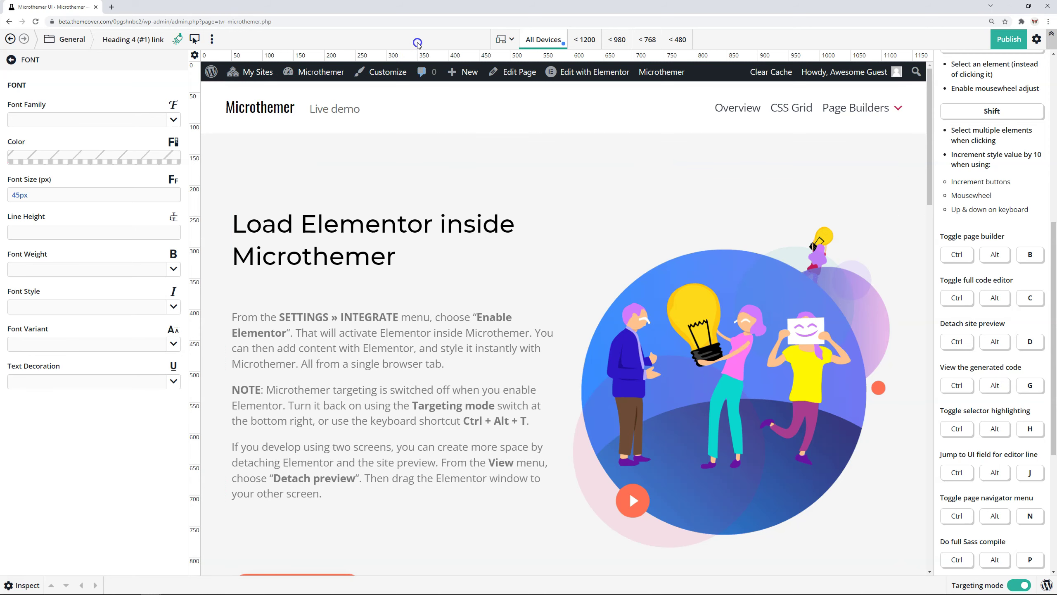
key(ctrl+alt+b)
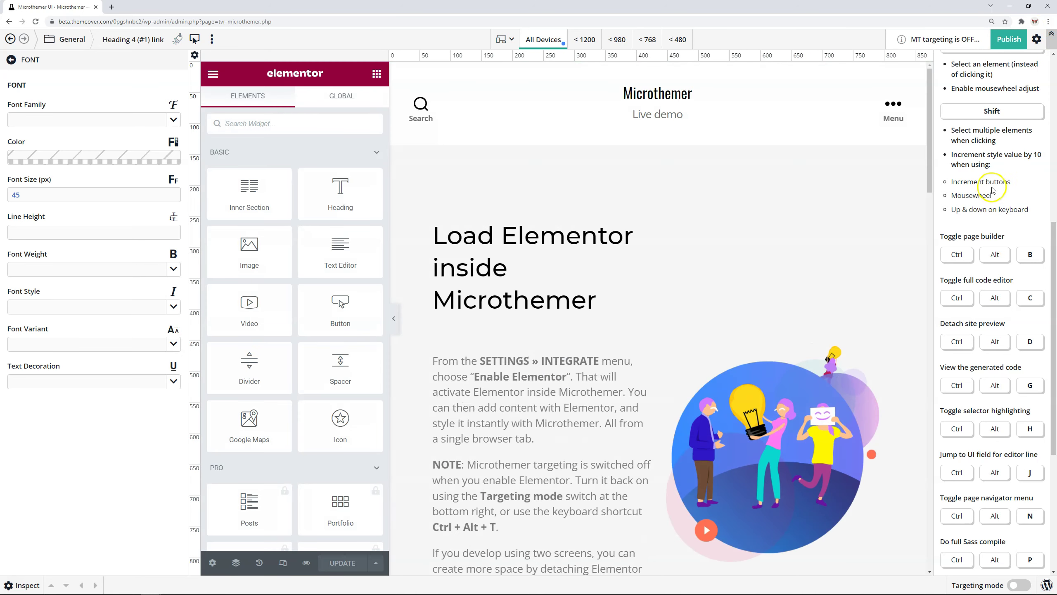
scroll(991, 189, up, 9)
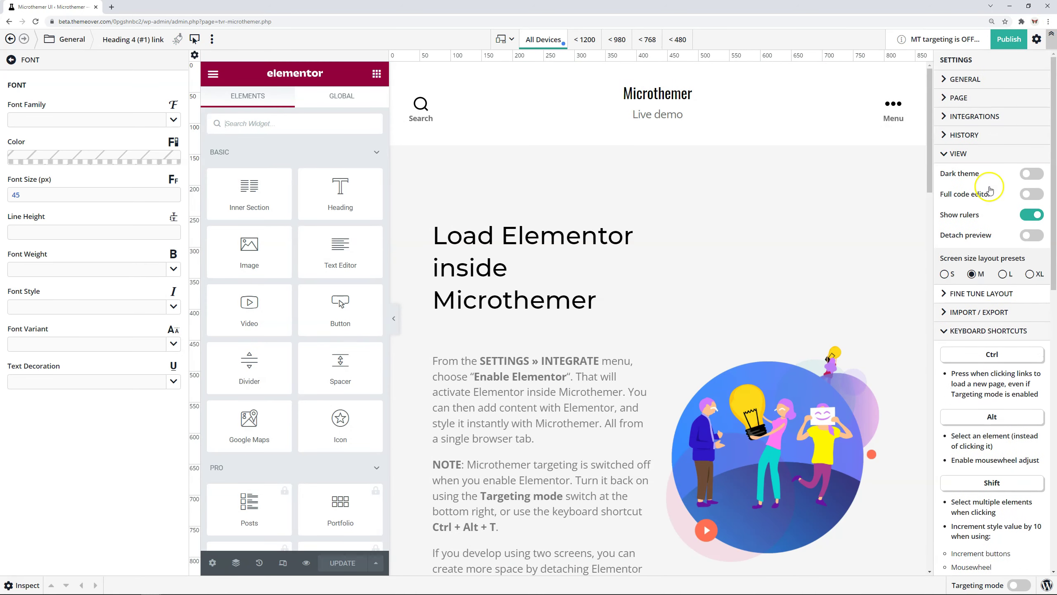
click(970, 116)
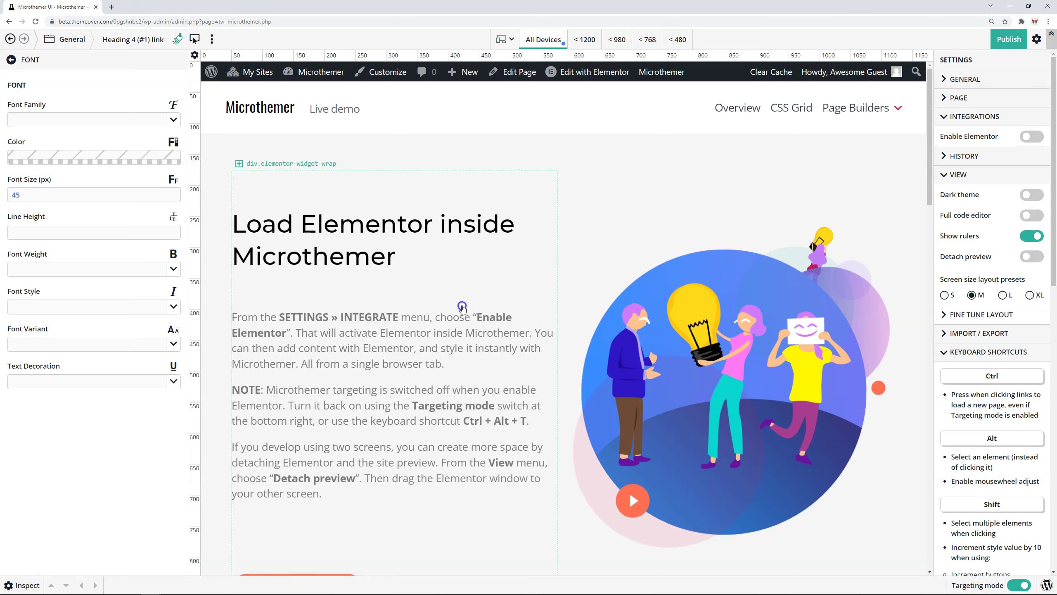
scroll(1011, 362, down, 5)
scroll(1011, 362, down, 1)
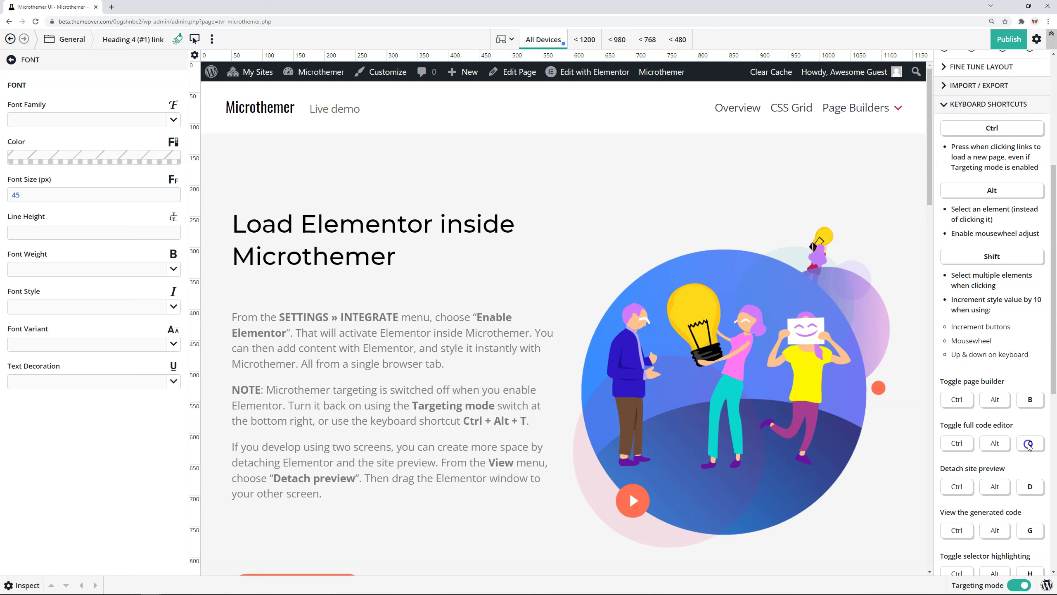
click(981, 419)
scroll(960, 187, up, 1)
scroll(960, 186, up, 6)
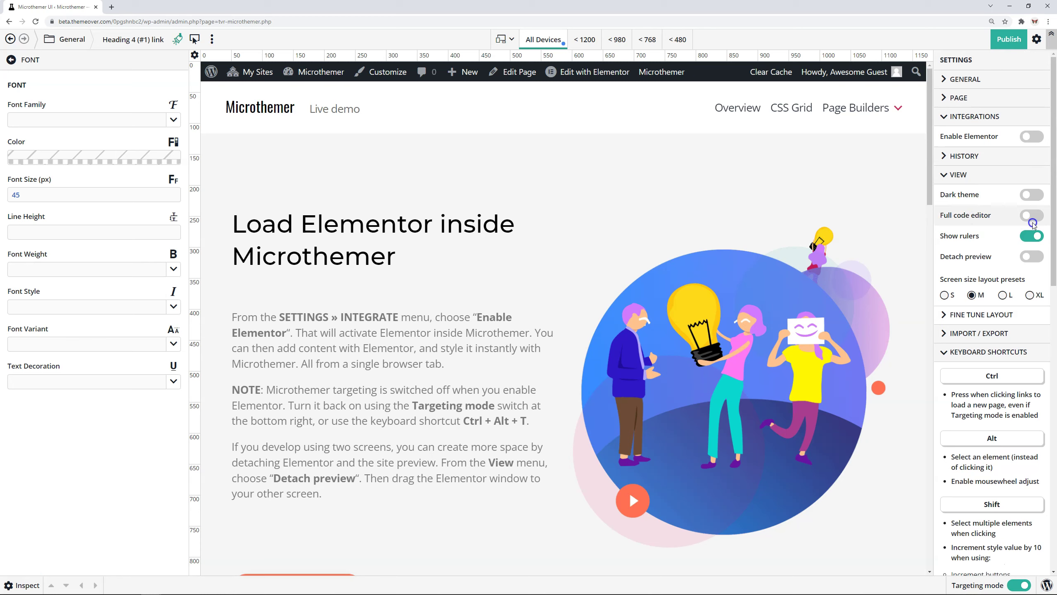
click(1033, 217)
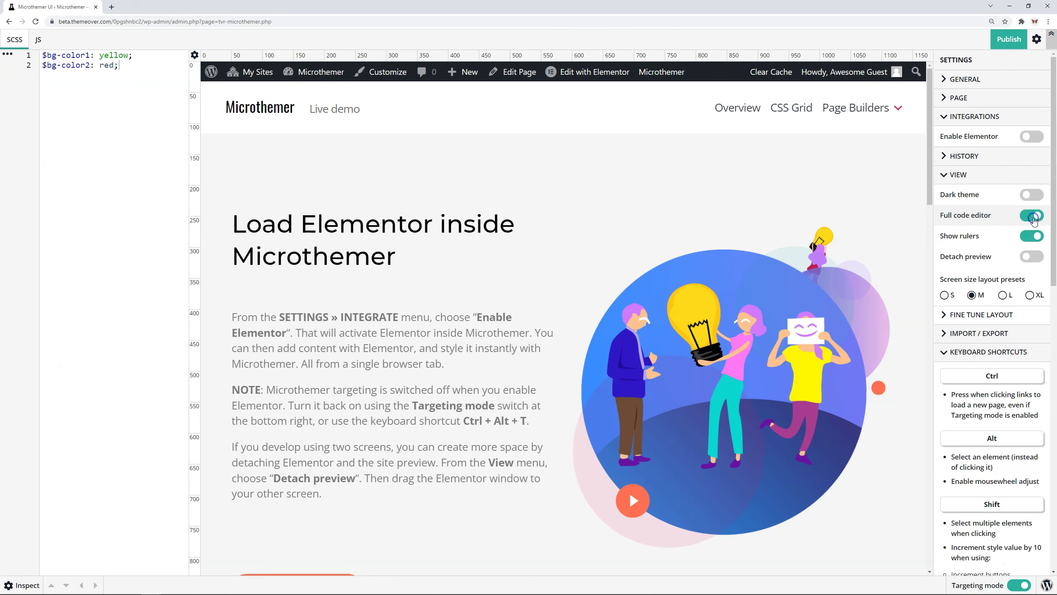
click(671, 42)
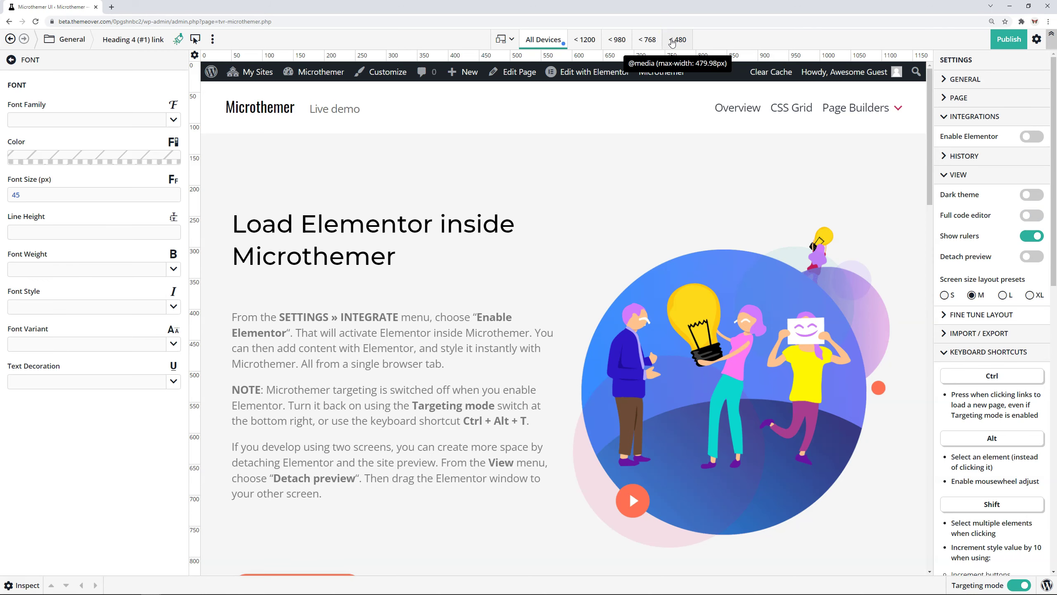
key(ctrl+alt+g)
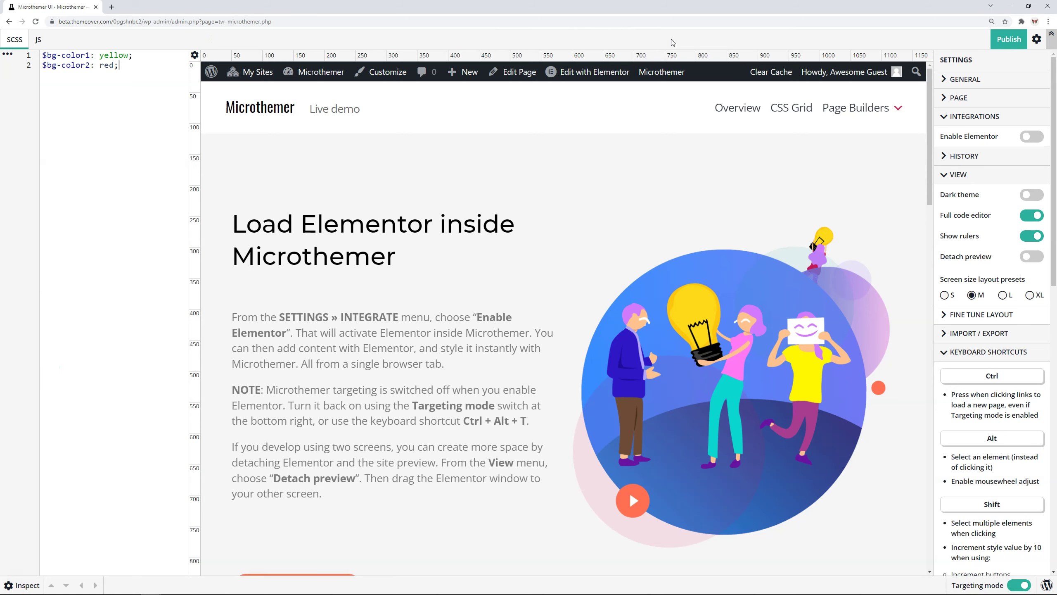
click(671, 42)
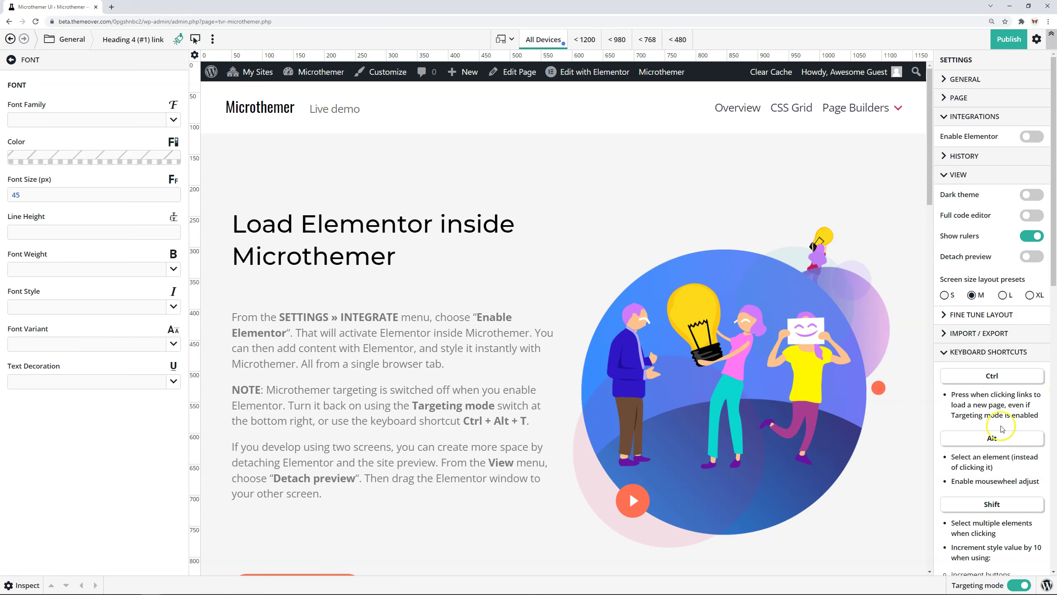
scroll(1001, 429, down, 8)
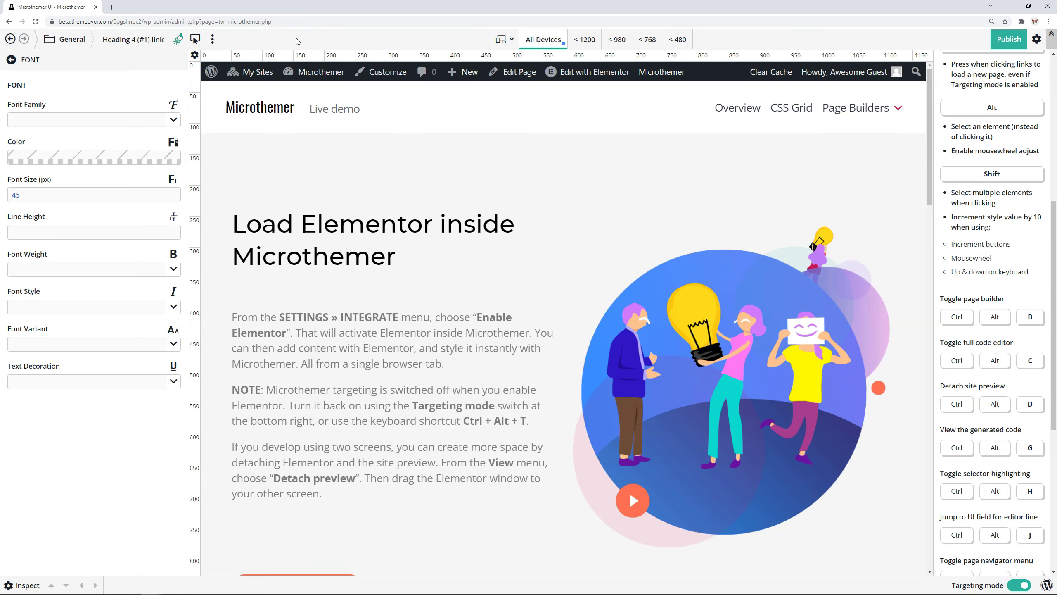
Detach the site preview into its own window and select the Load Elementor heading.
key(ctrl+alt+d)
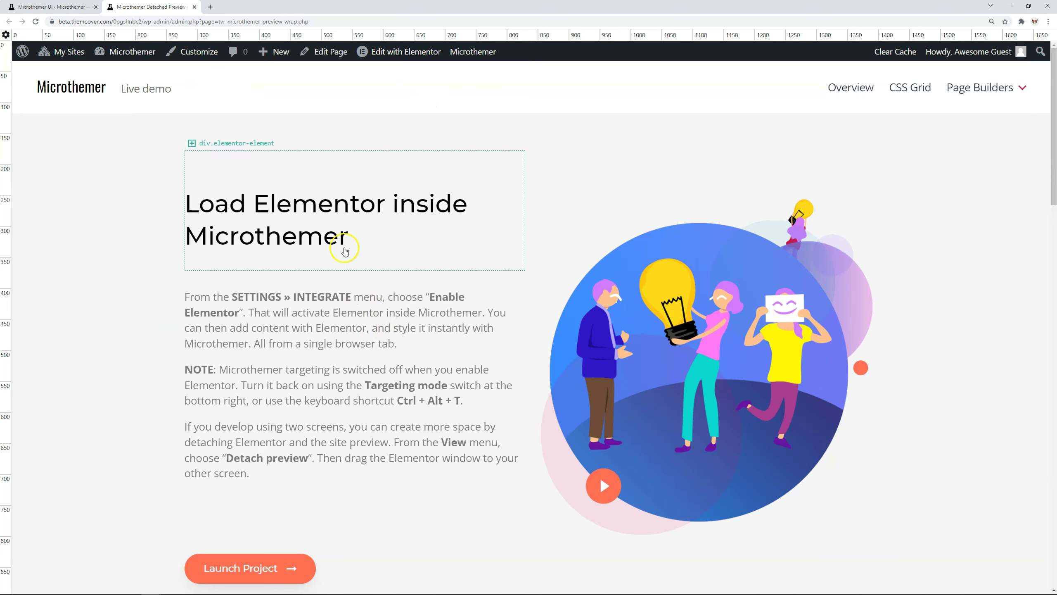
click(324, 204)
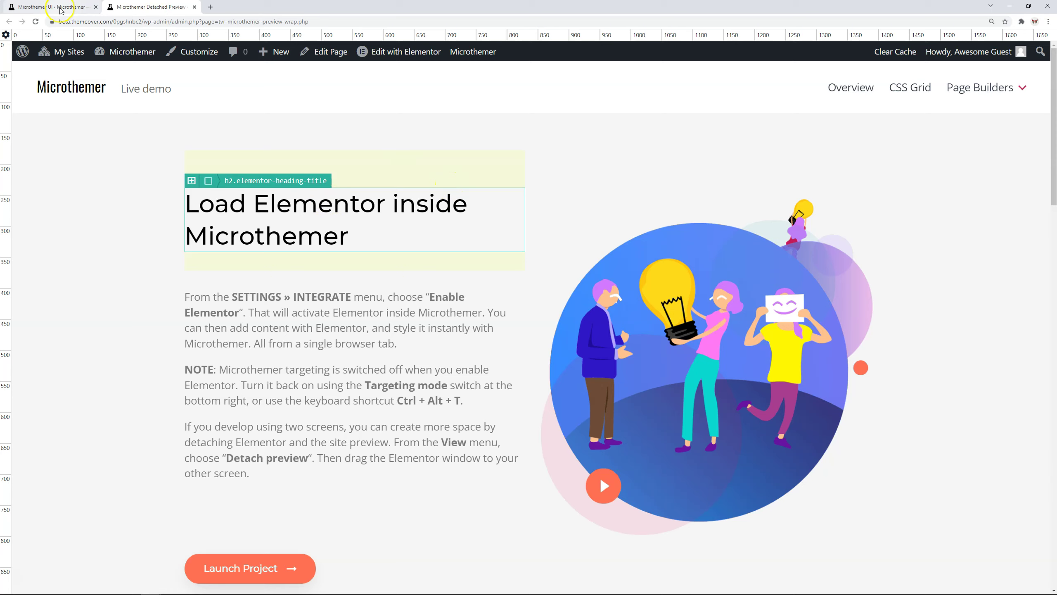
mouse_move(136, 7)
mouse_down()
mouse_move(108, 25)
mouse_move(180, 138)
mouse_move(145, 9)
mouse_up()
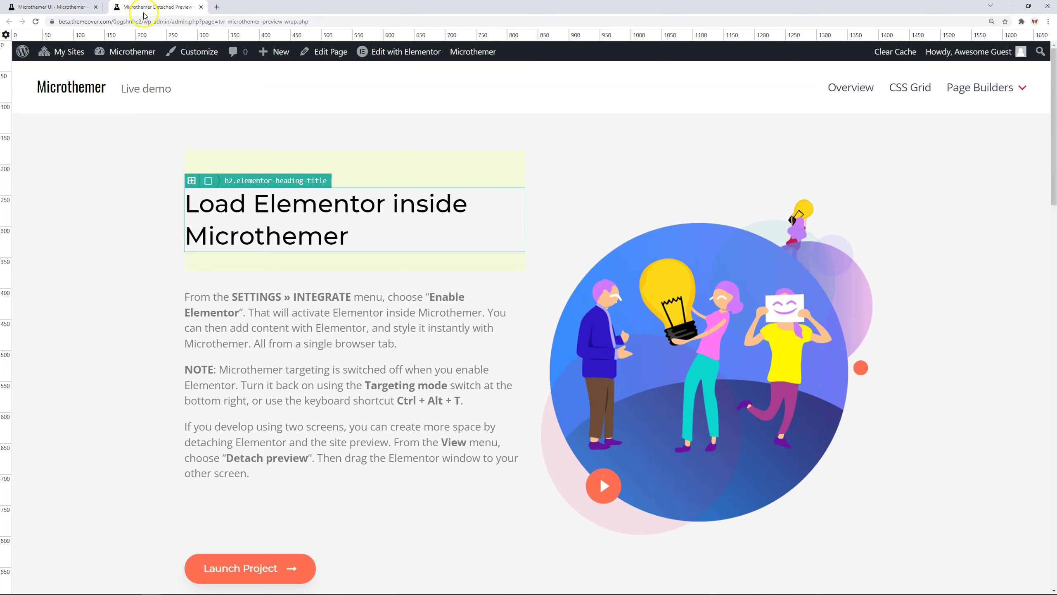
click(54, 8)
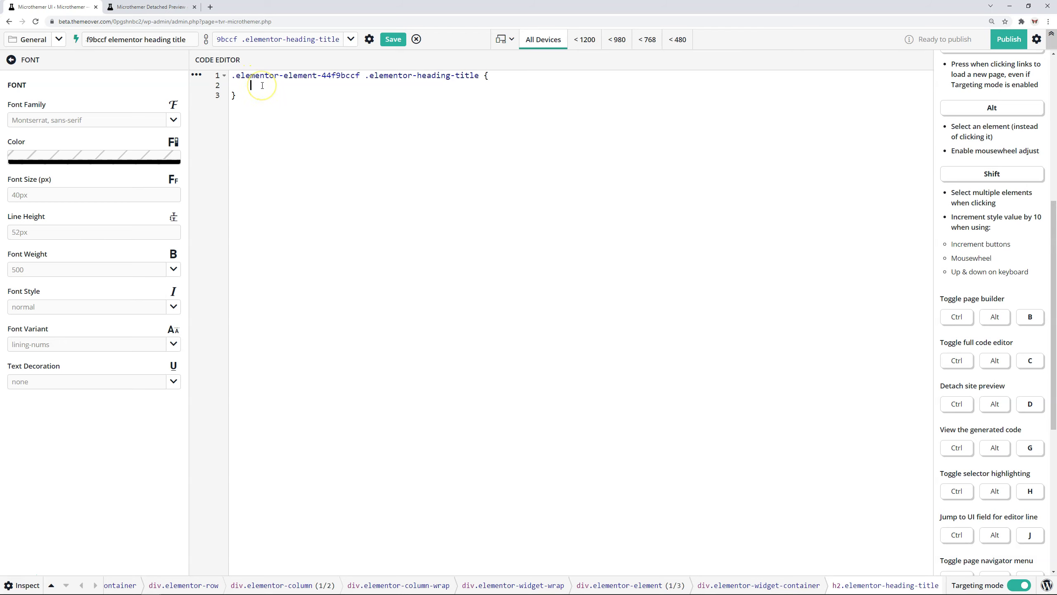
Give the heading color: red and check it in the detached preview.
text(color)
key(Return)
text(red;)
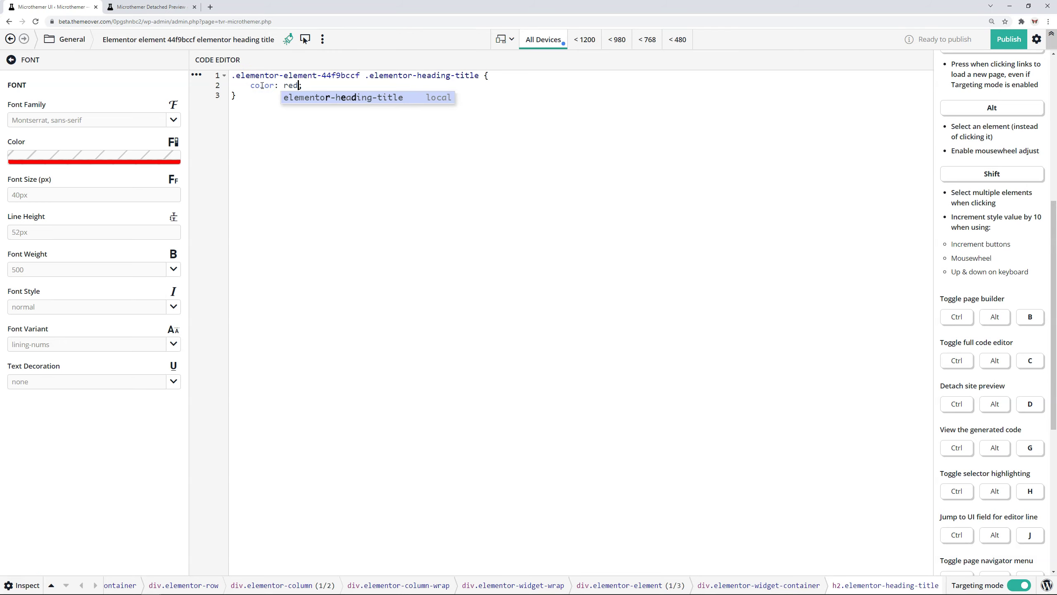
click(143, 9)
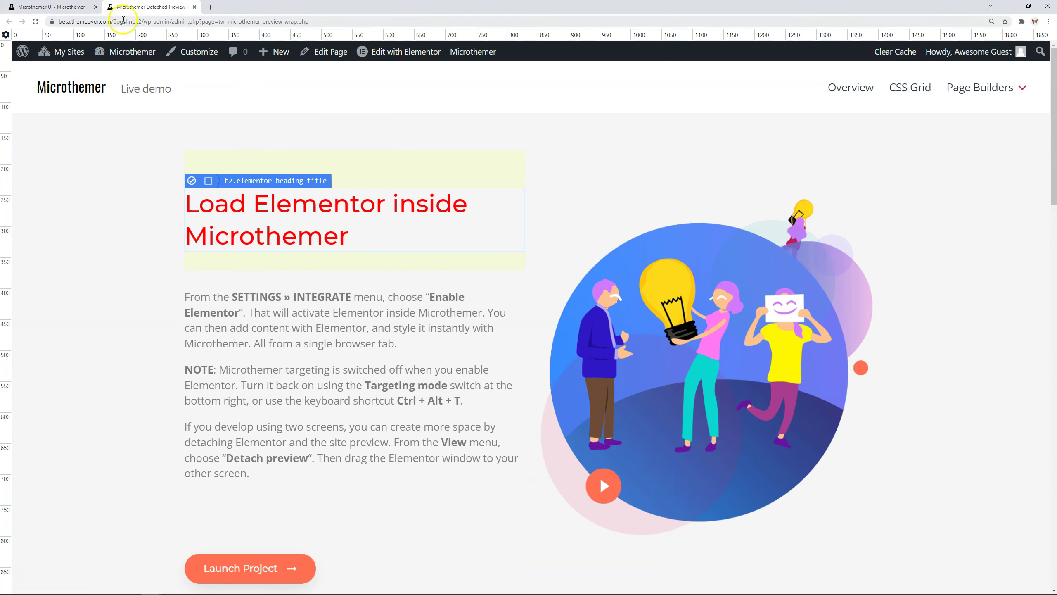
click(73, 13)
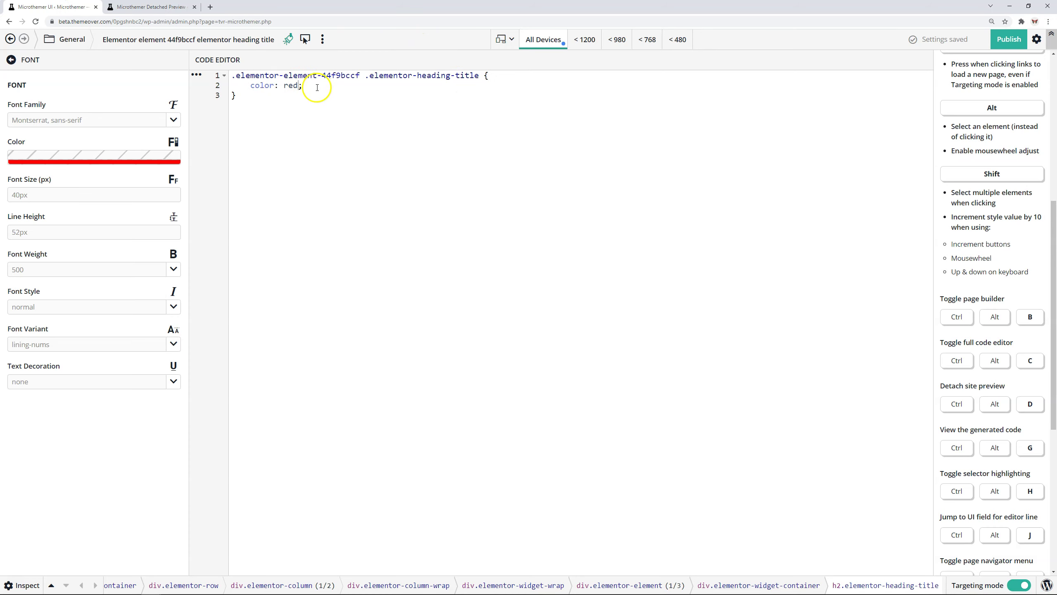
Delete the 'color: red;' line in the Code Editor, leaving the heading black.
click(356, 59)
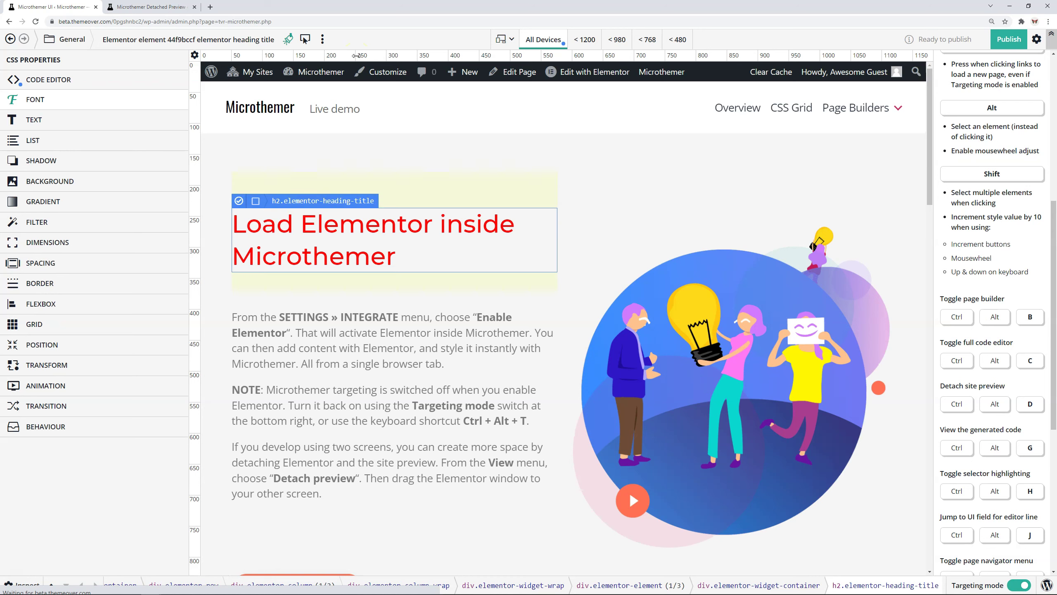
click(38, 80)
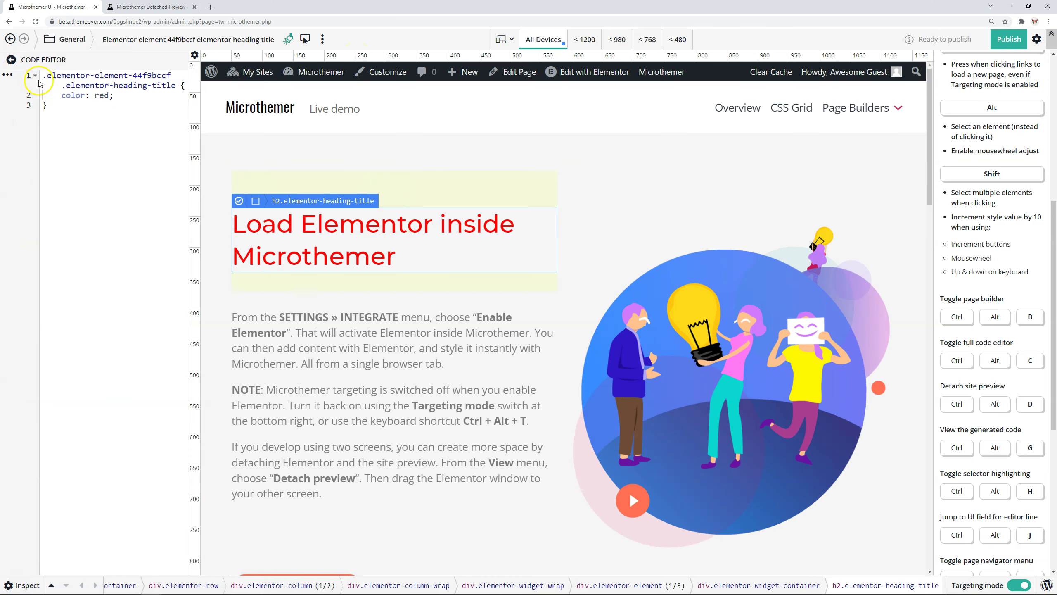
key(shift+Home)
key(shift+Home)
key(BackSpace)
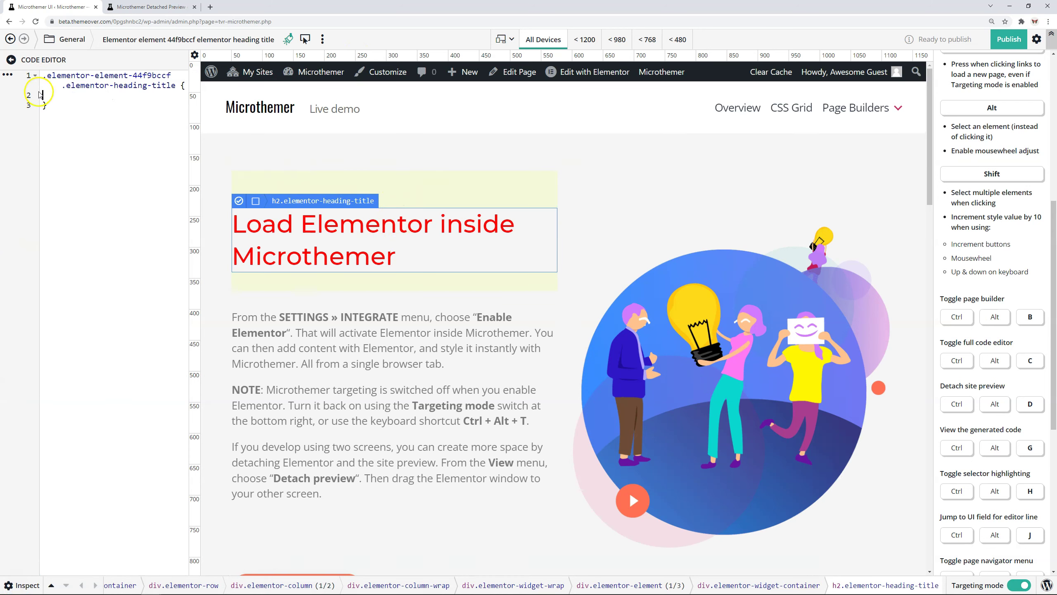
click(193, 7)
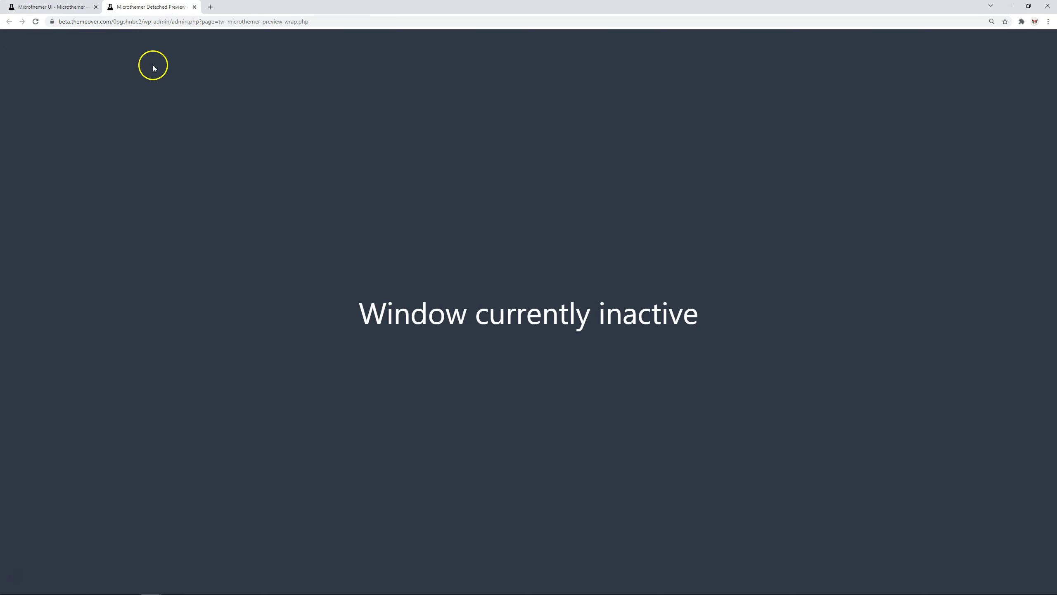
click(54, 8)
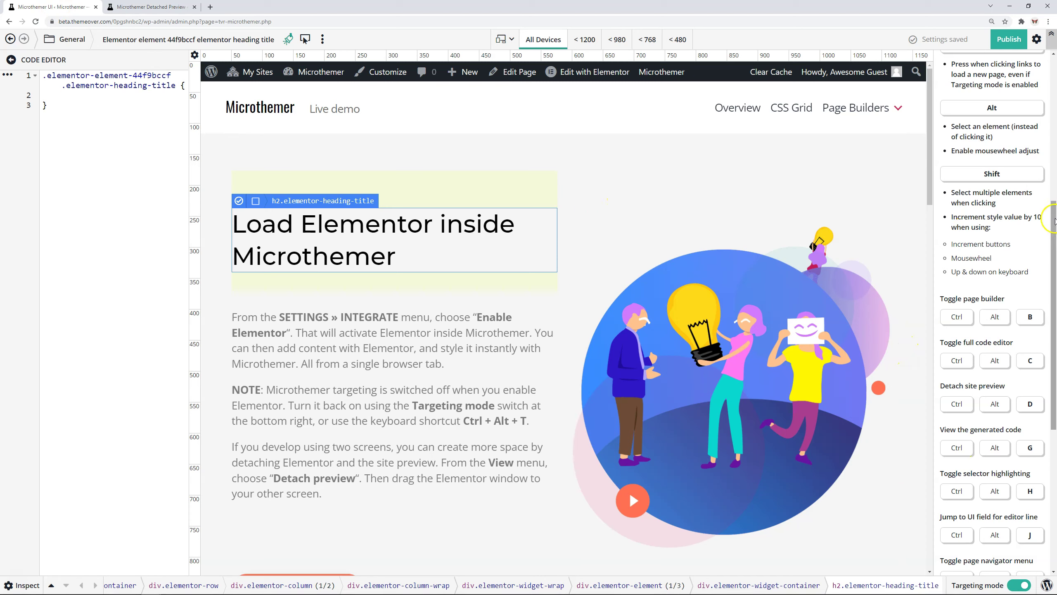
drag(1052, 208, 1055, 77)
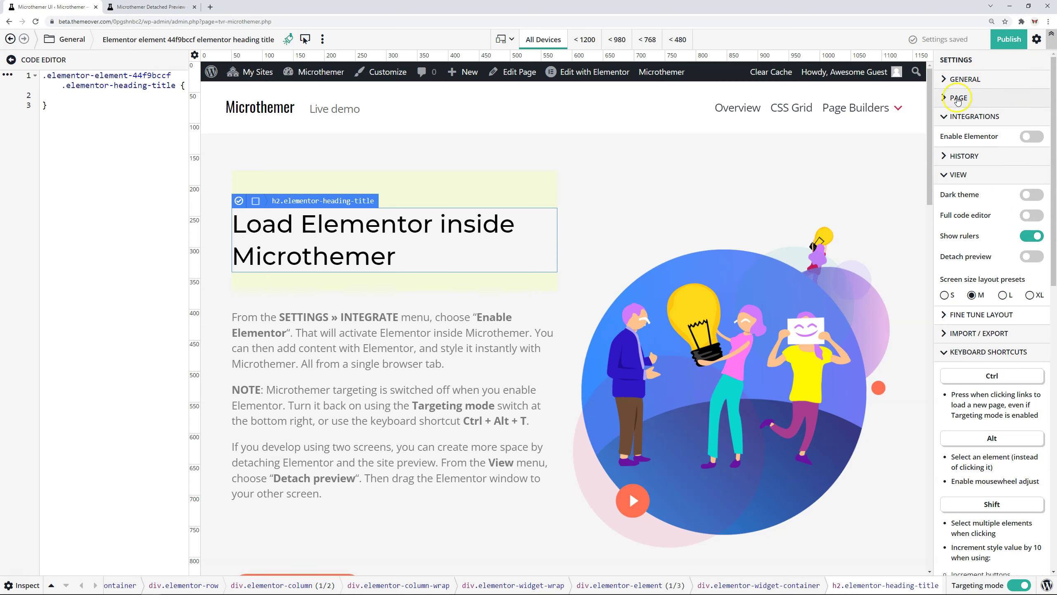
click(966, 83)
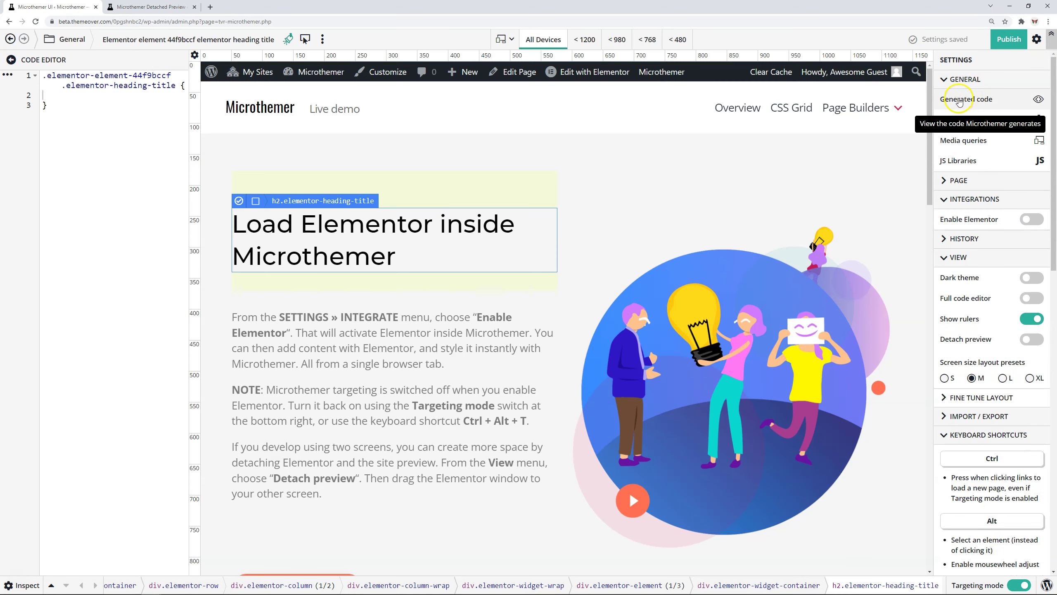
click(959, 101)
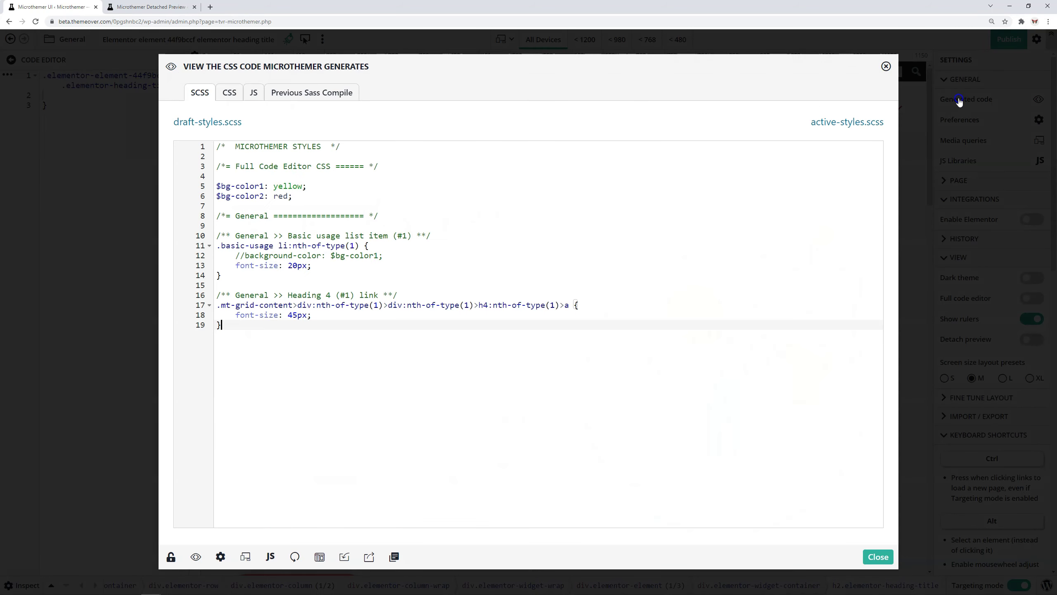
click(887, 66)
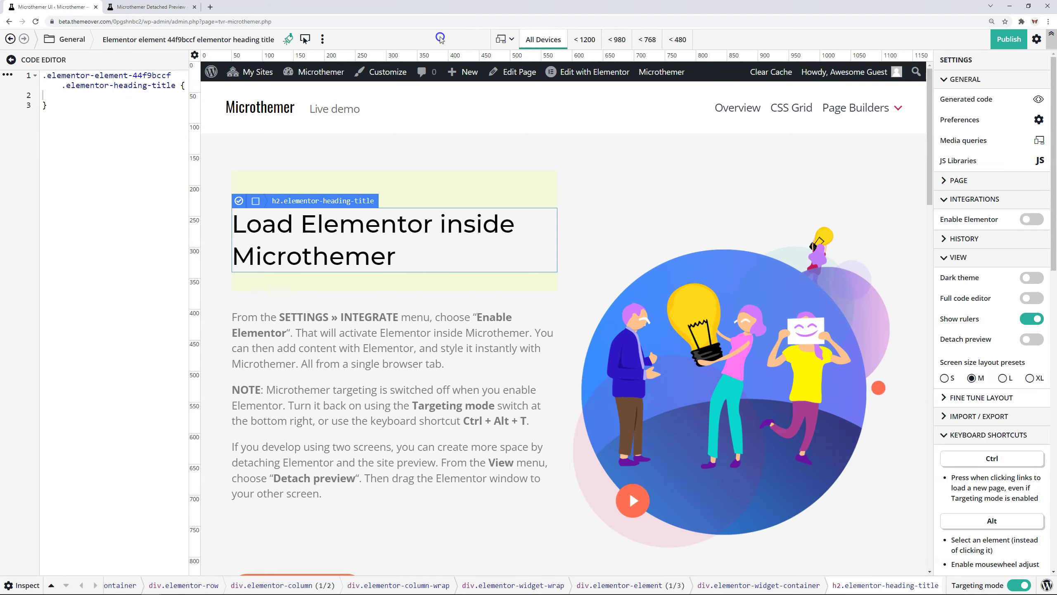
click(469, 39)
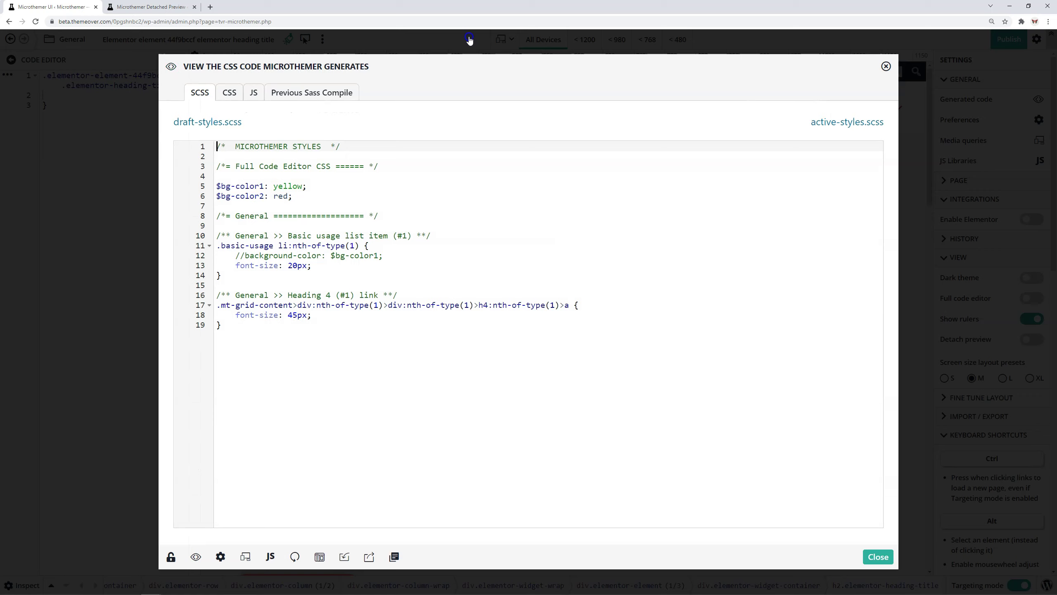
click(886, 67)
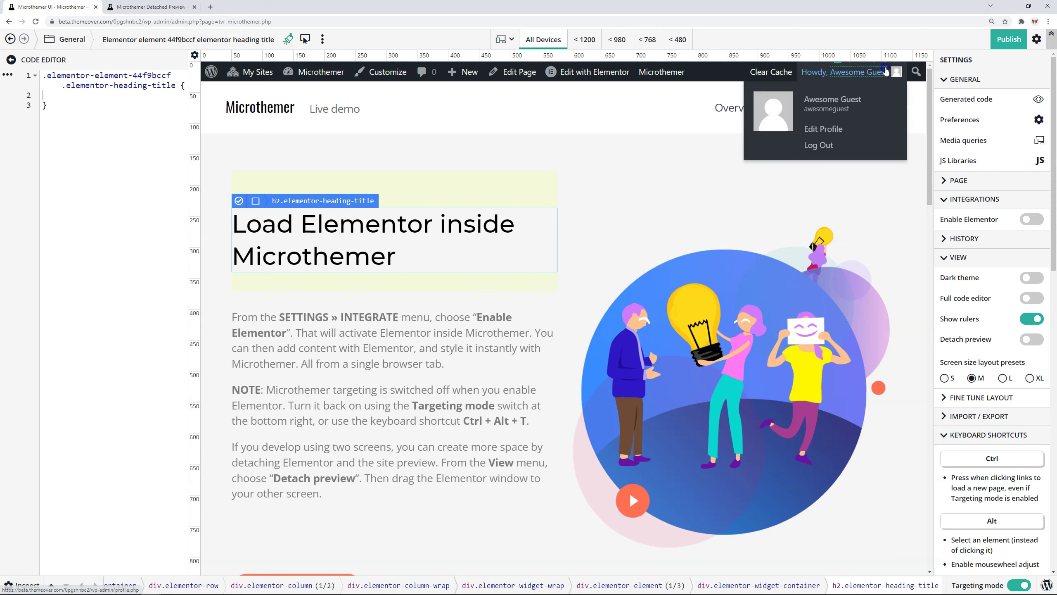
scroll(1004, 398, down, 10)
scroll(1004, 398, down, 1)
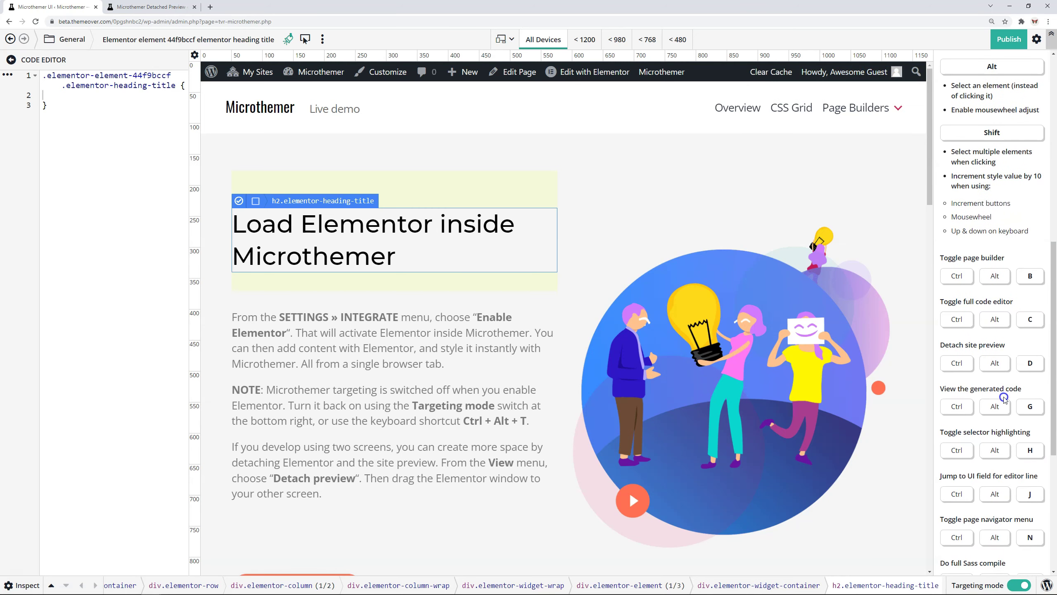
scroll(1004, 398, down, 1)
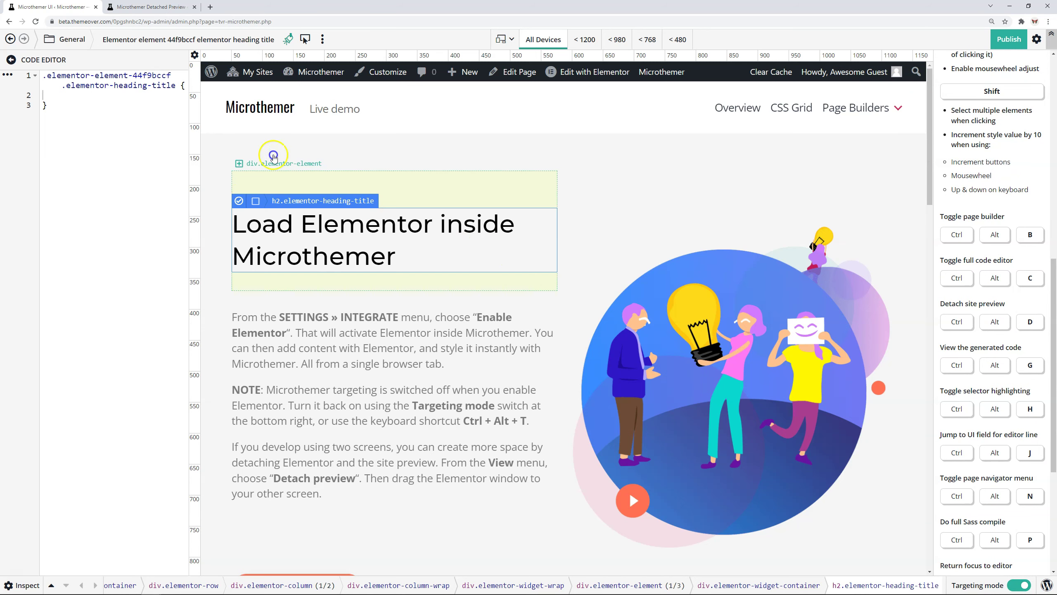
click(471, 271)
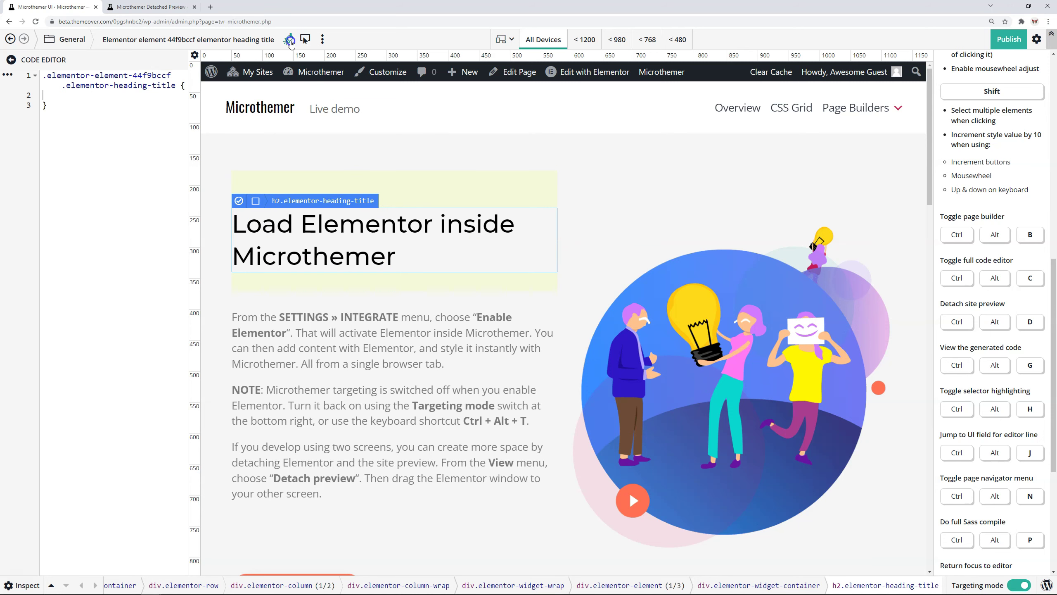
click(288, 39)
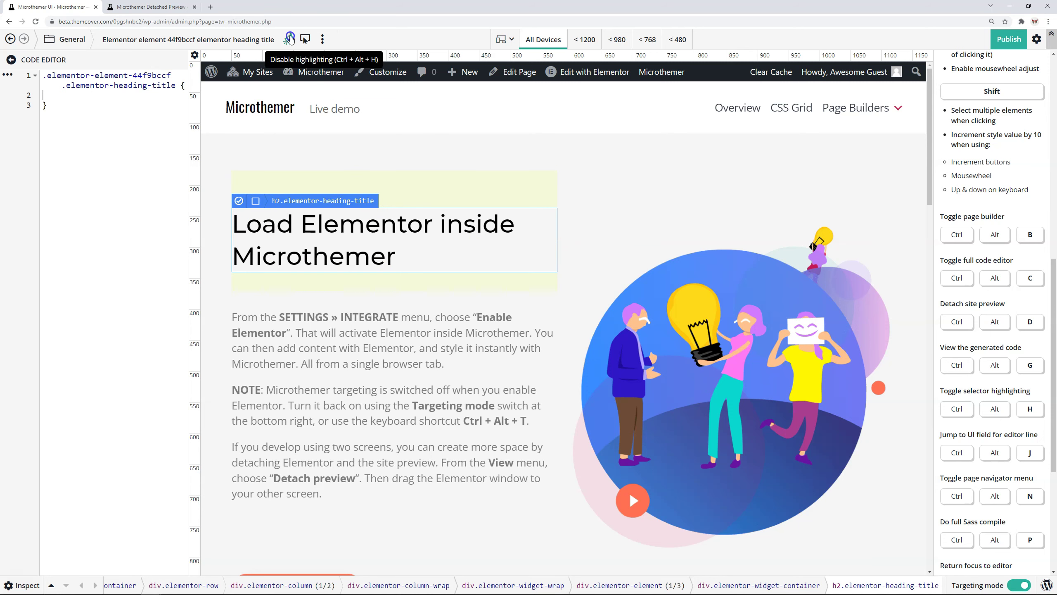
click(287, 40)
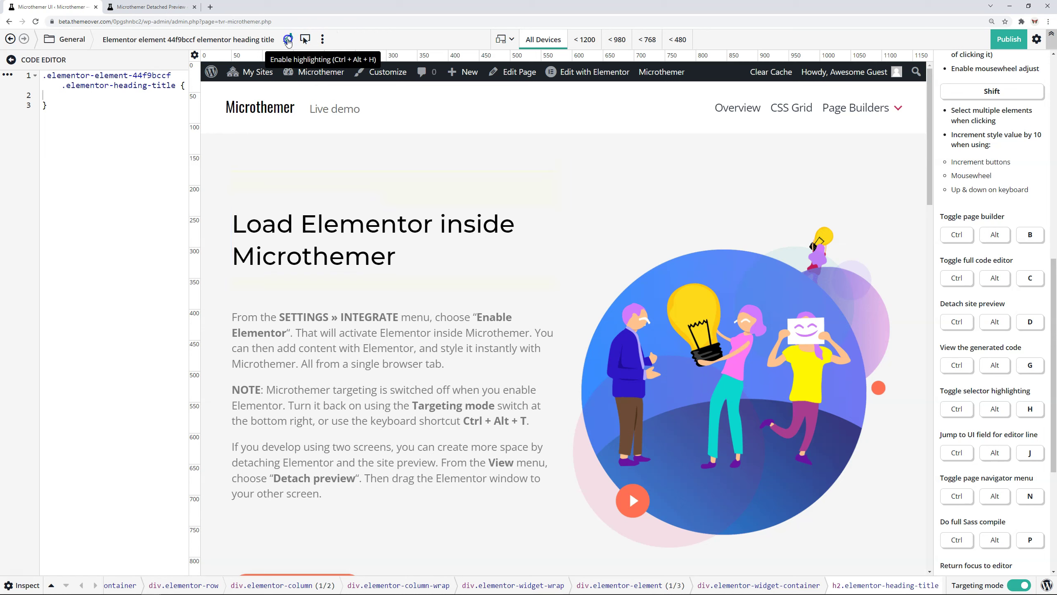
click(288, 40)
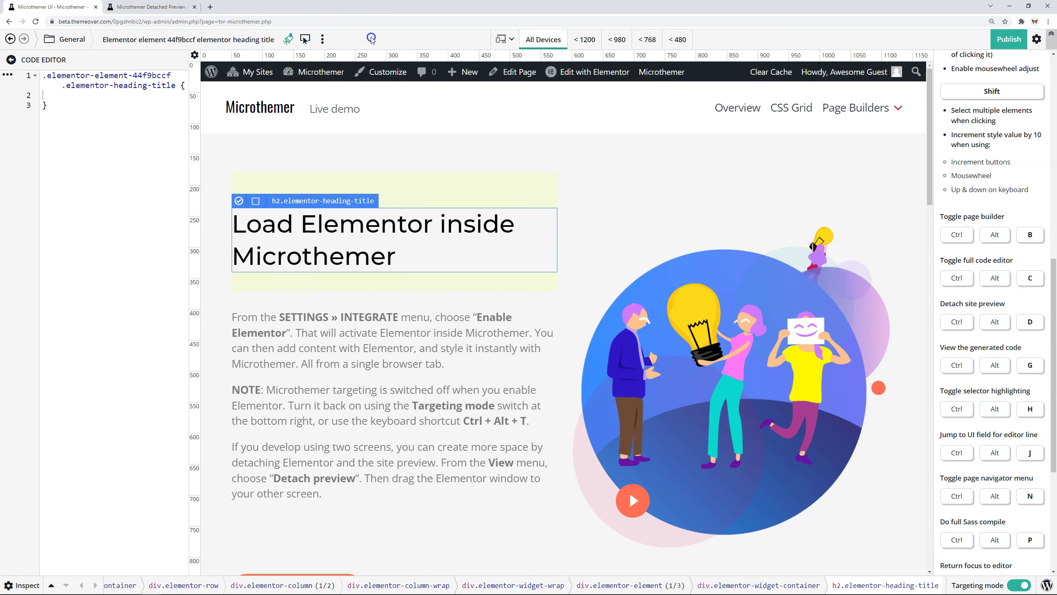
click(227, 275)
key(ctrl+alt+h)
key(ctrl+alt+h)
click(913, 213)
Add font-size: 50px; to the heading rule and widen the code editor panel.
click(72, 93)
text(font)
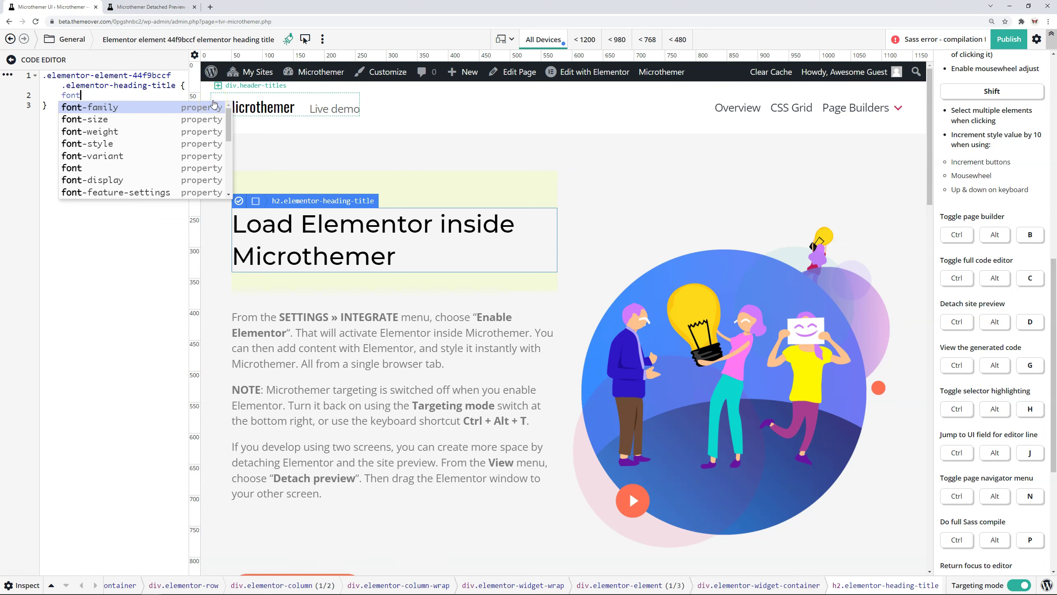
text(-size)
key(Return)
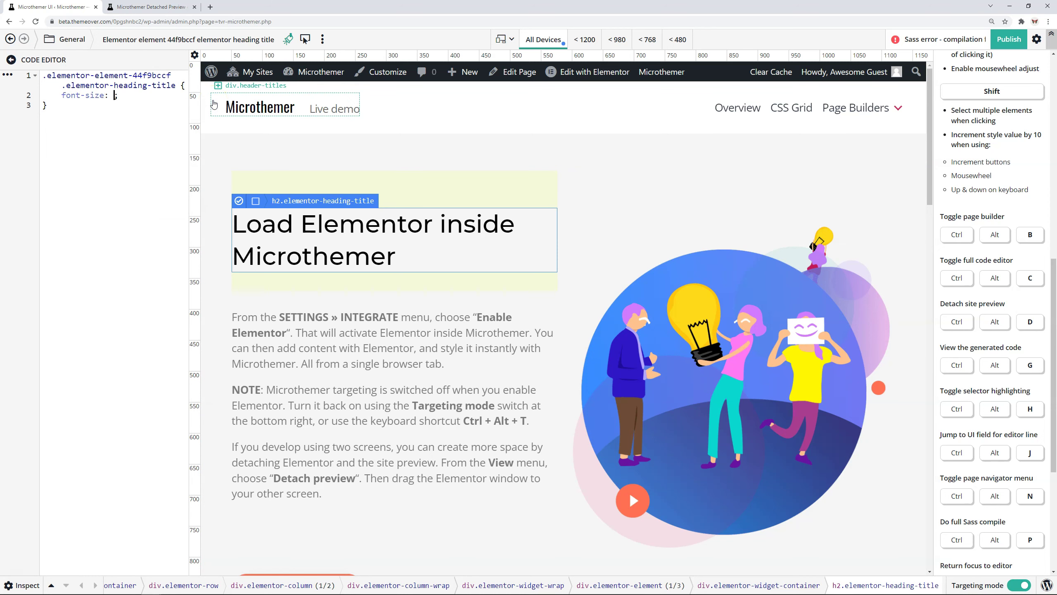
text(50px)
key(Right)
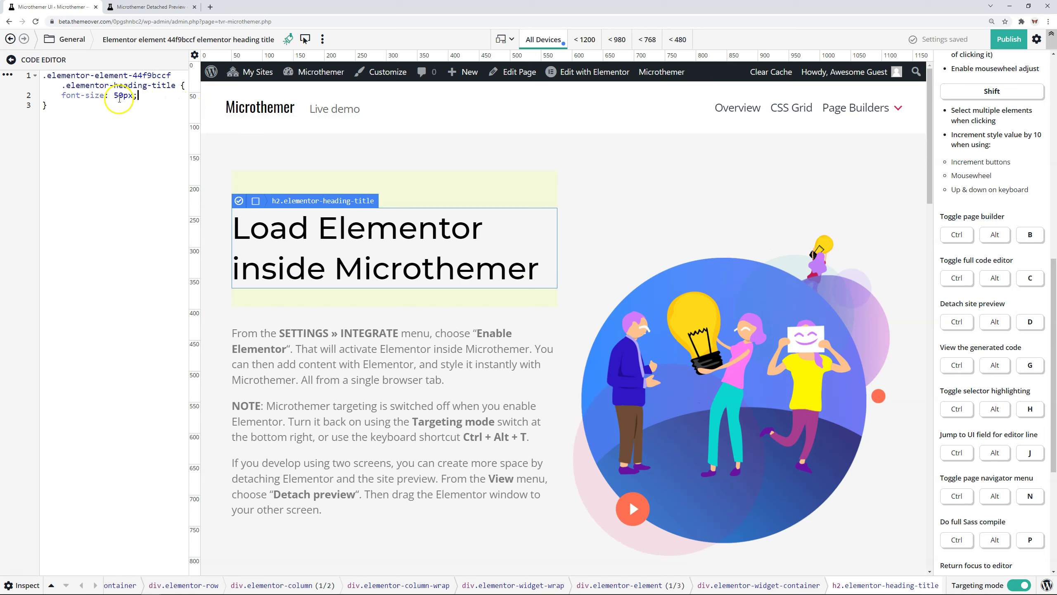
click(114, 96)
click(100, 94)
drag(189, 100, 210, 102)
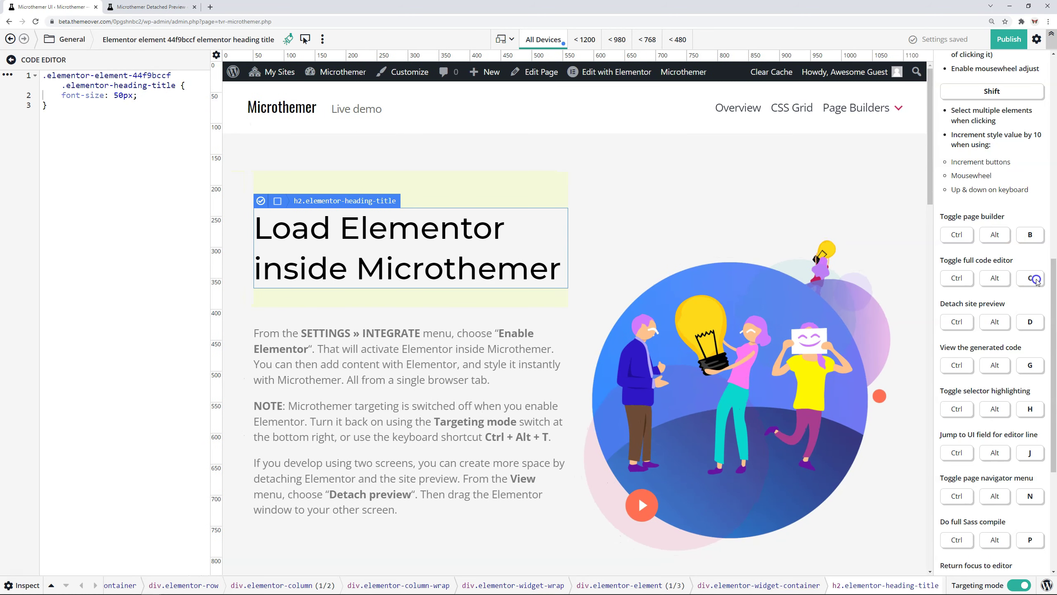
drag(1052, 292, 1052, 87)
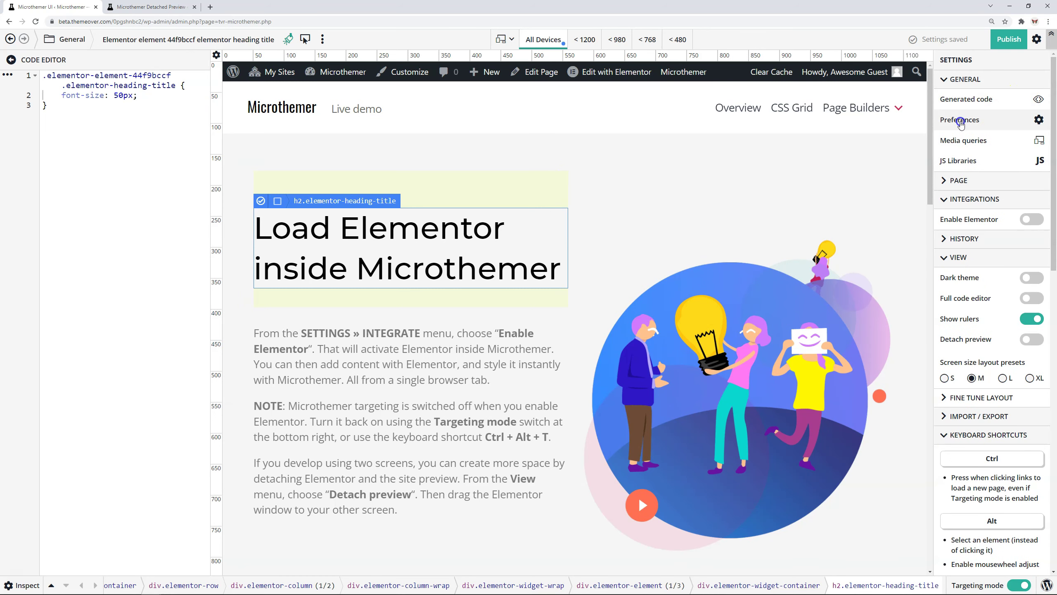
Save the global preferences, then raise the heading's font size to 52px.
click(960, 121)
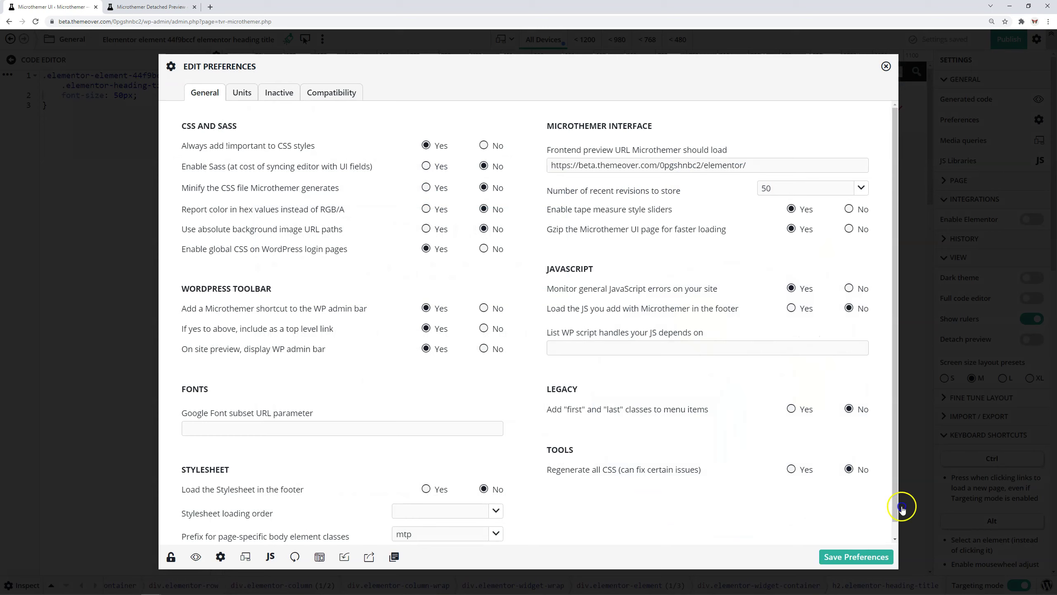
click(853, 556)
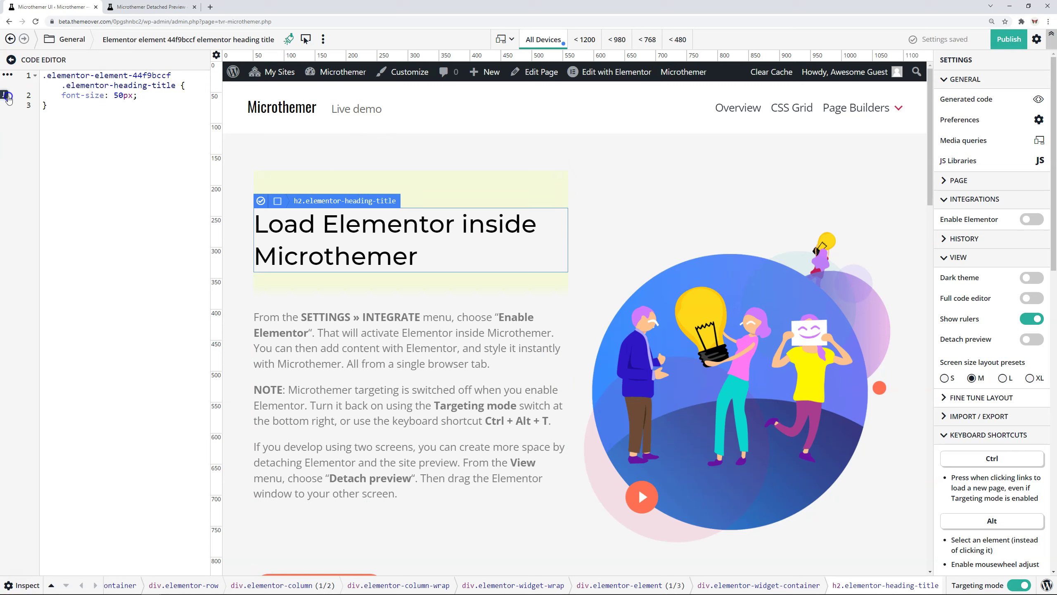
click(7, 97)
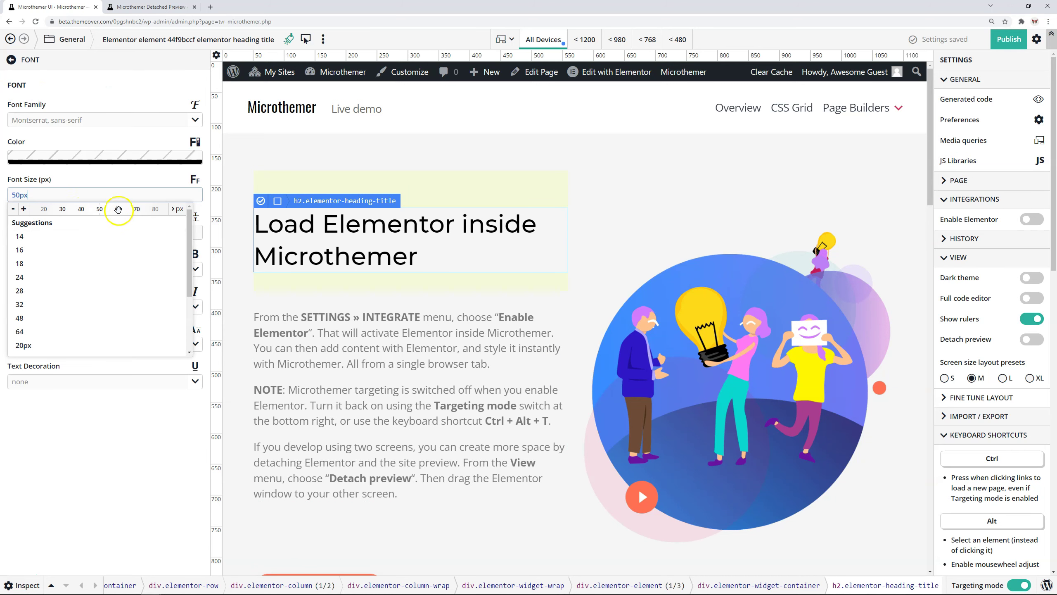
mouse_move(118, 209)
mouse_down()
mouse_move(97, 207)
mouse_move(113, 208)
mouse_up()
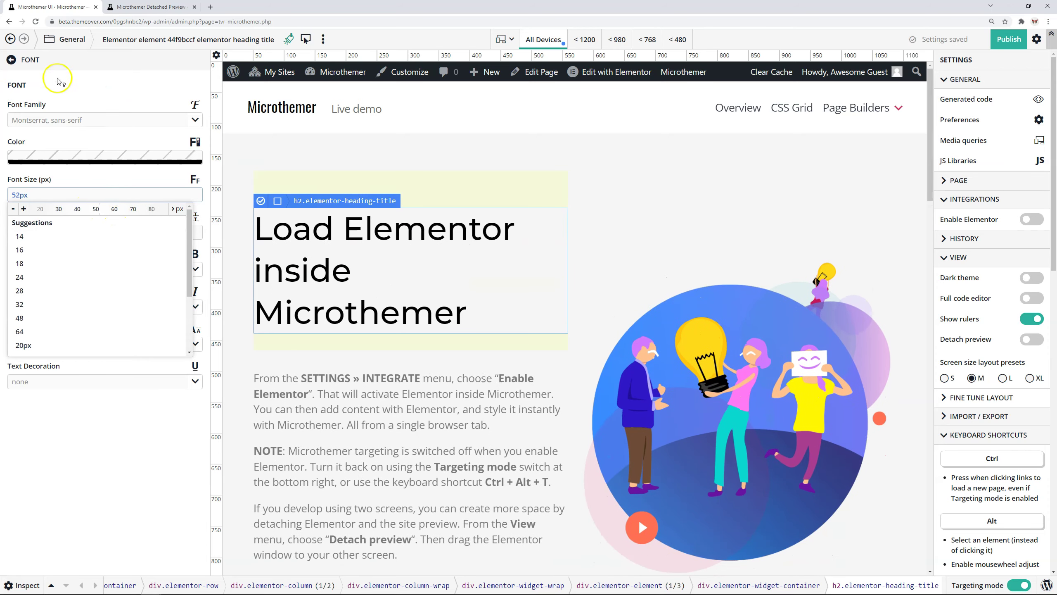
Jump from the 52px code line to its Font Size field with Ctrl+Alt+G, then return to the property groups.
click(25, 59)
click(47, 76)
click(141, 95)
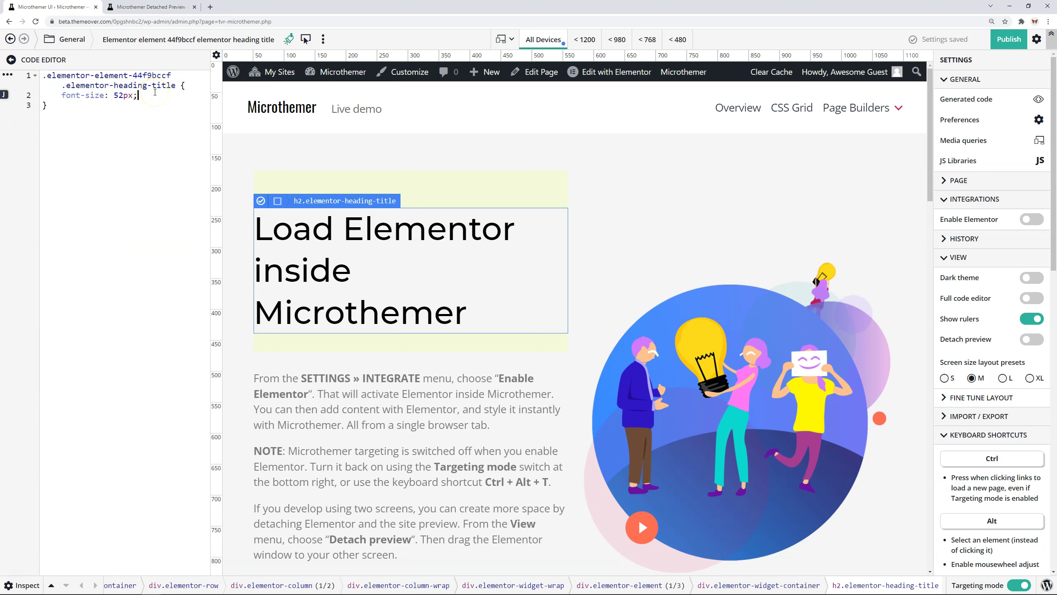
key(ctrl+alt+g)
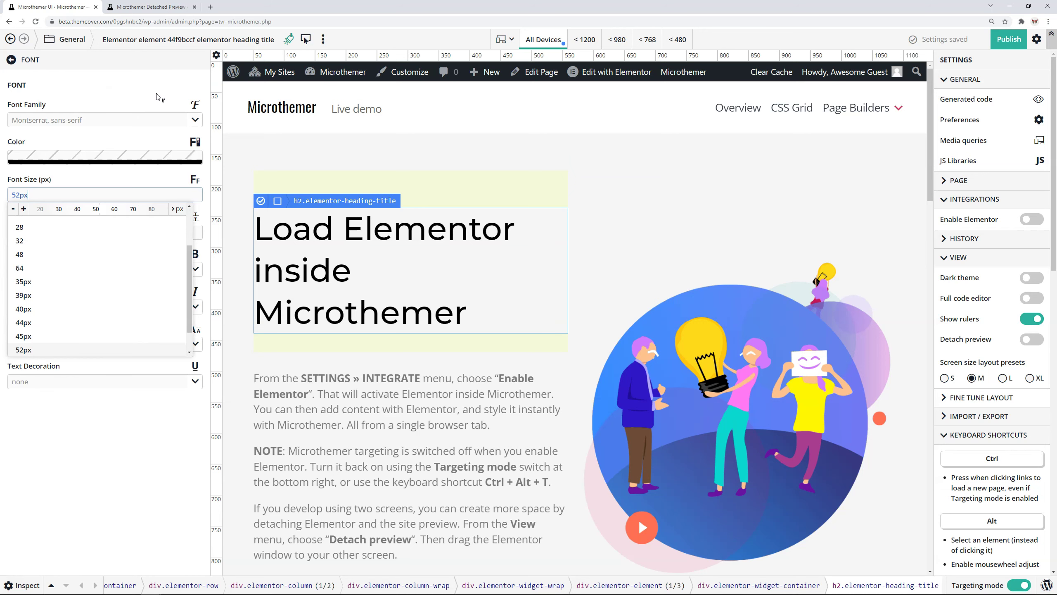
click(27, 59)
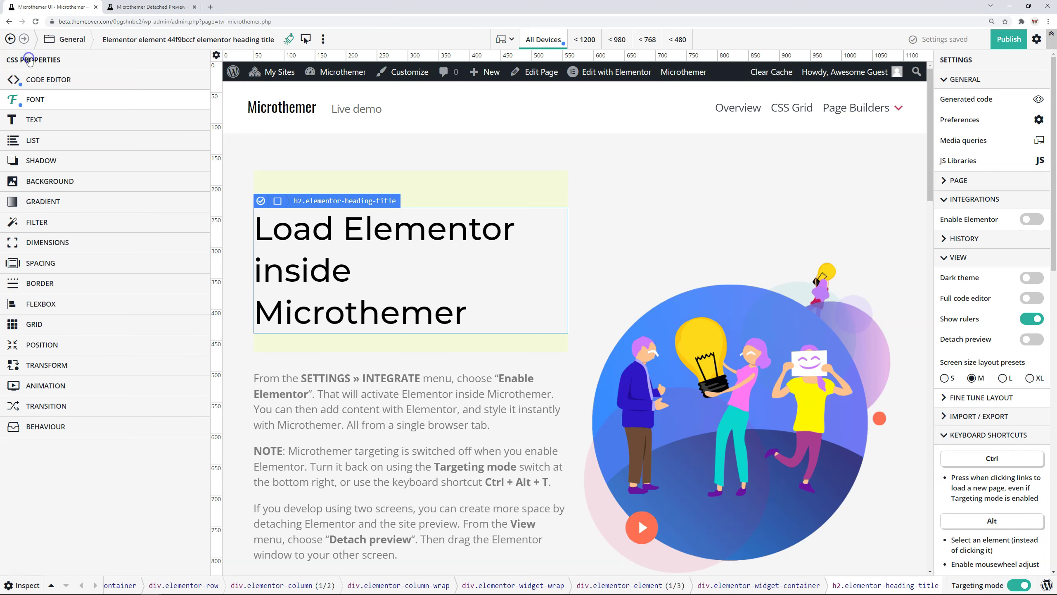
Expand the Page settings and view the site search's recent pages, such as Elementor and Overview.
scroll(988, 327, down, 10)
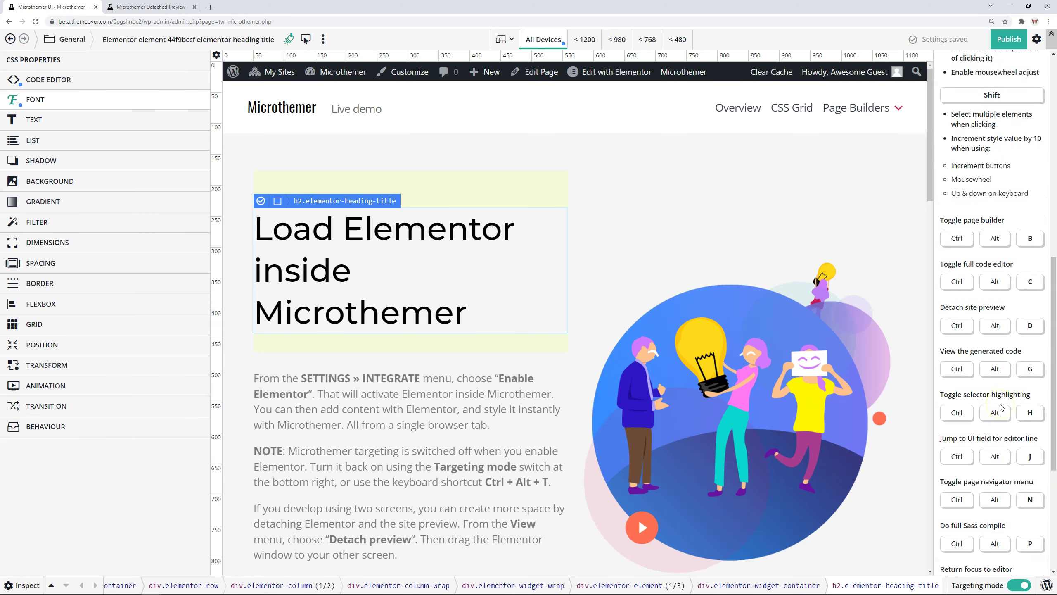
scroll(1000, 407, down, 2)
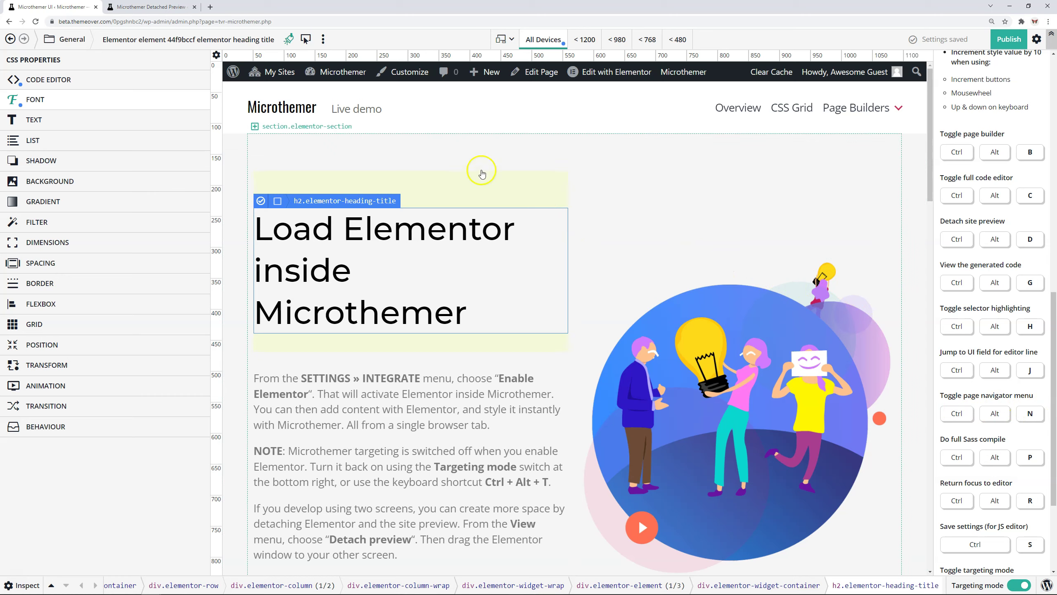
scroll(978, 166, up, 15)
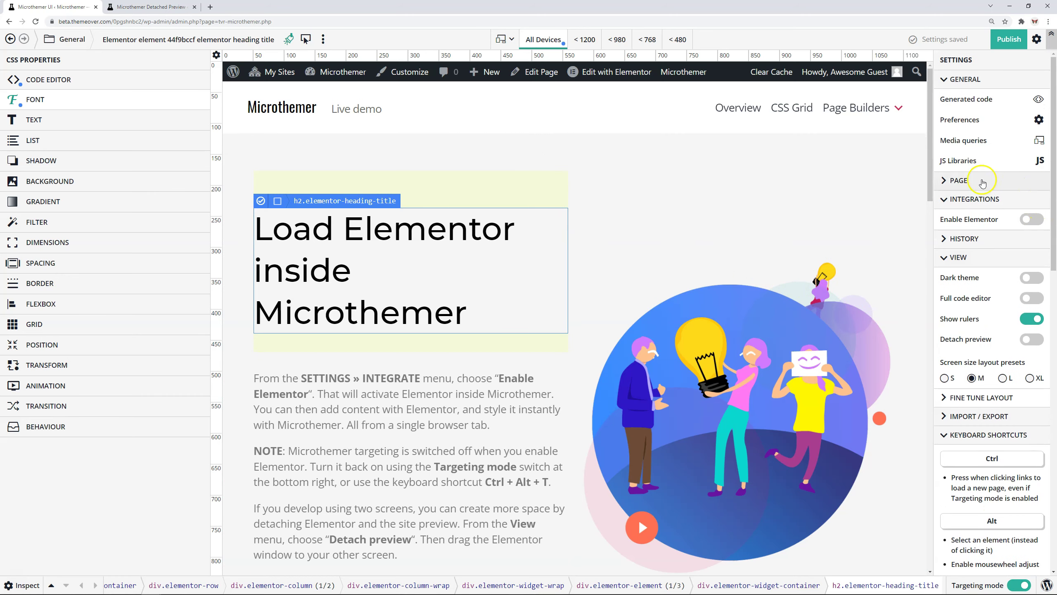
click(961, 181)
click(990, 202)
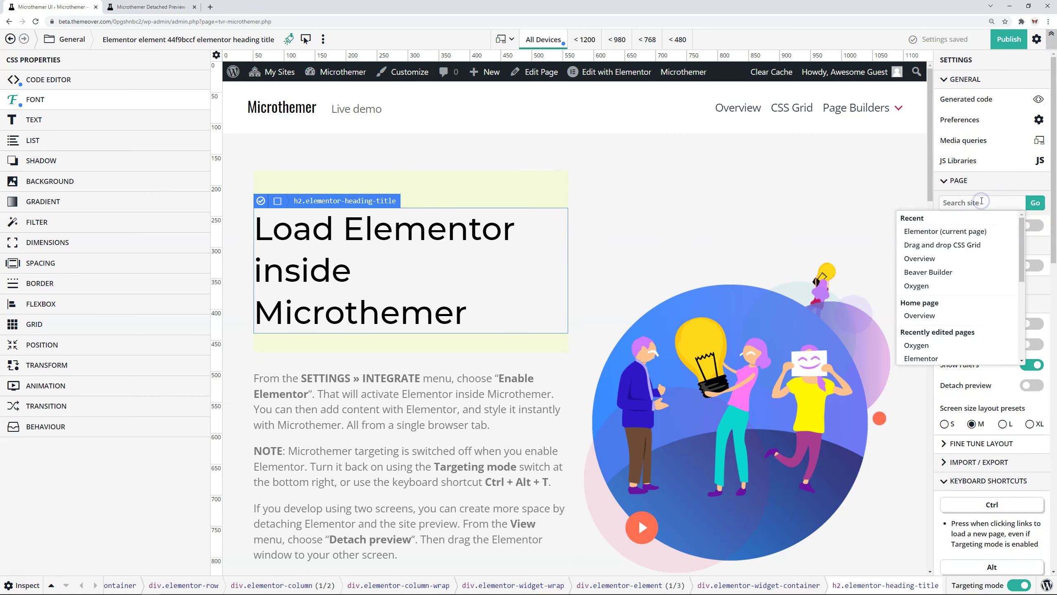
click(798, 43)
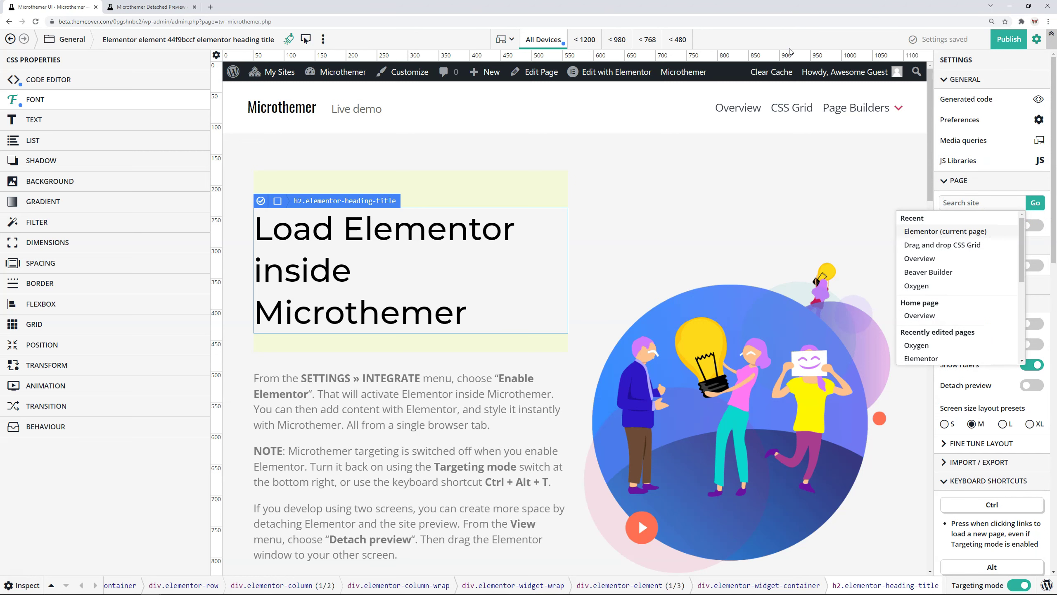
Set Enable Sass to Yes in the General preferences and save them.
key(Escape)
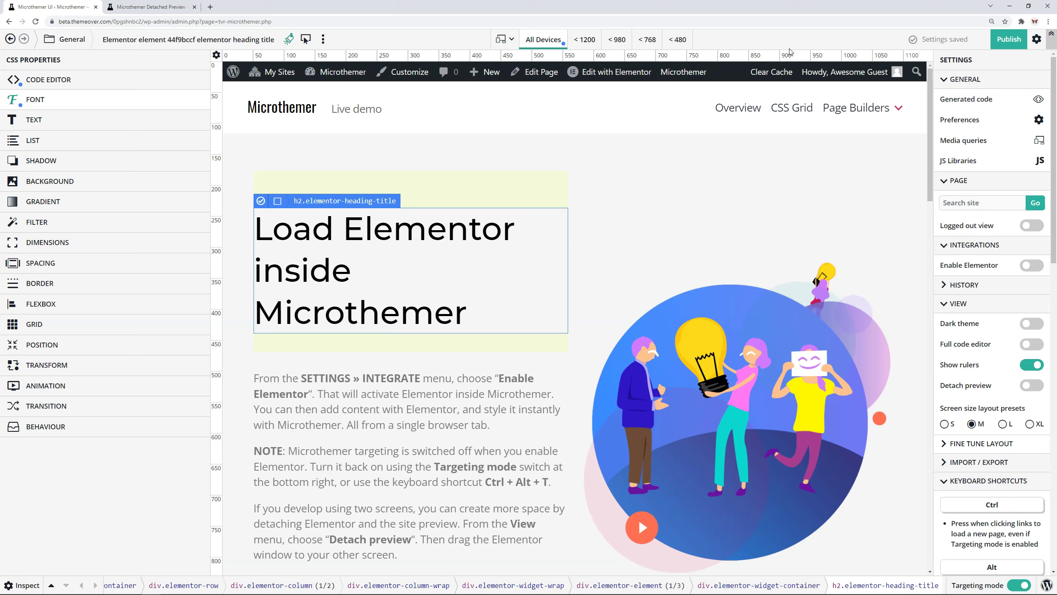
click(940, 121)
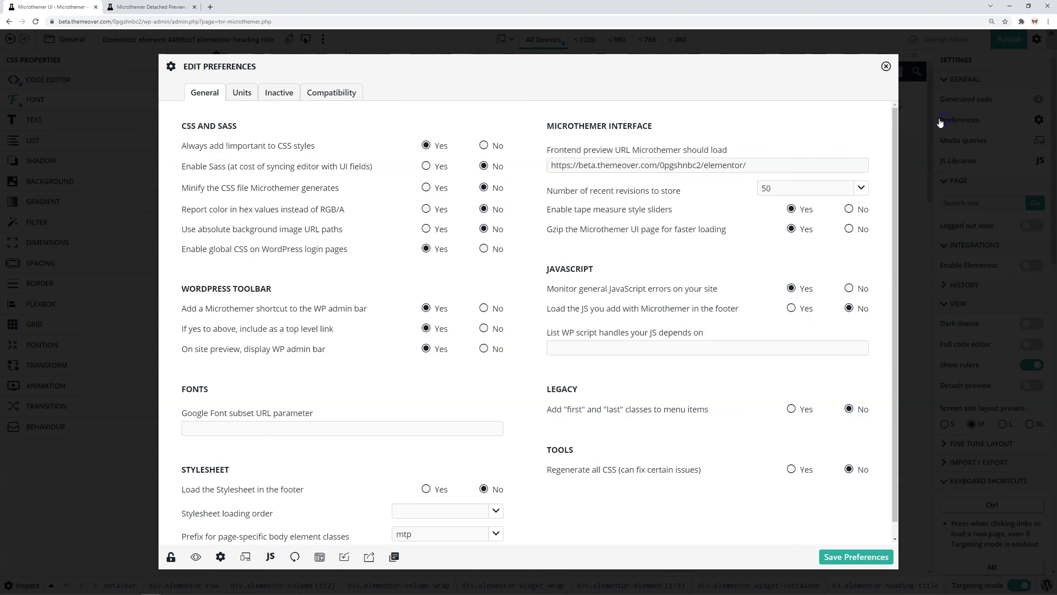
click(427, 168)
click(847, 559)
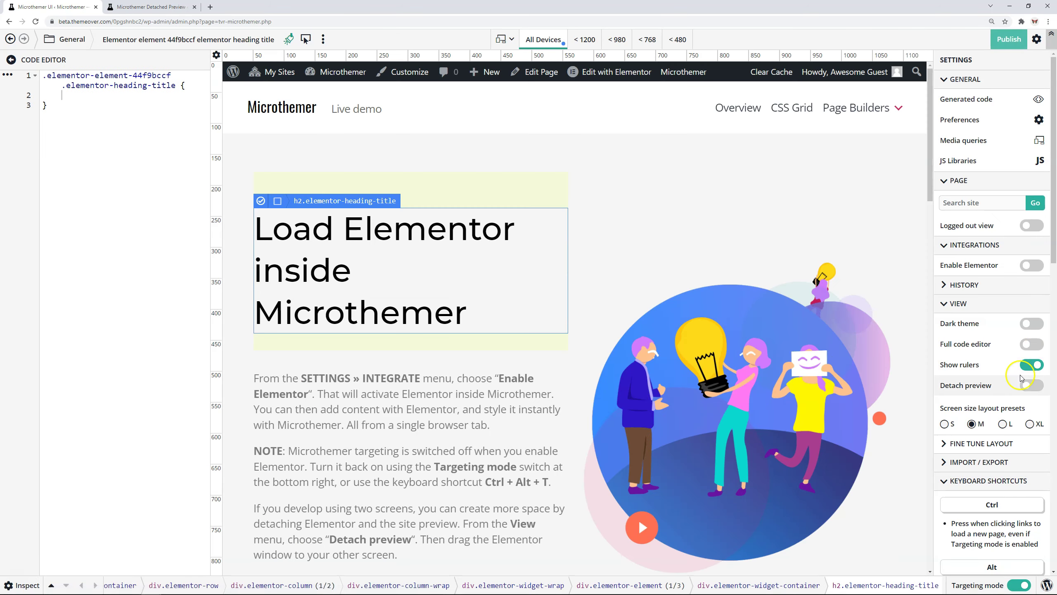
scroll(1020, 378, down, 10)
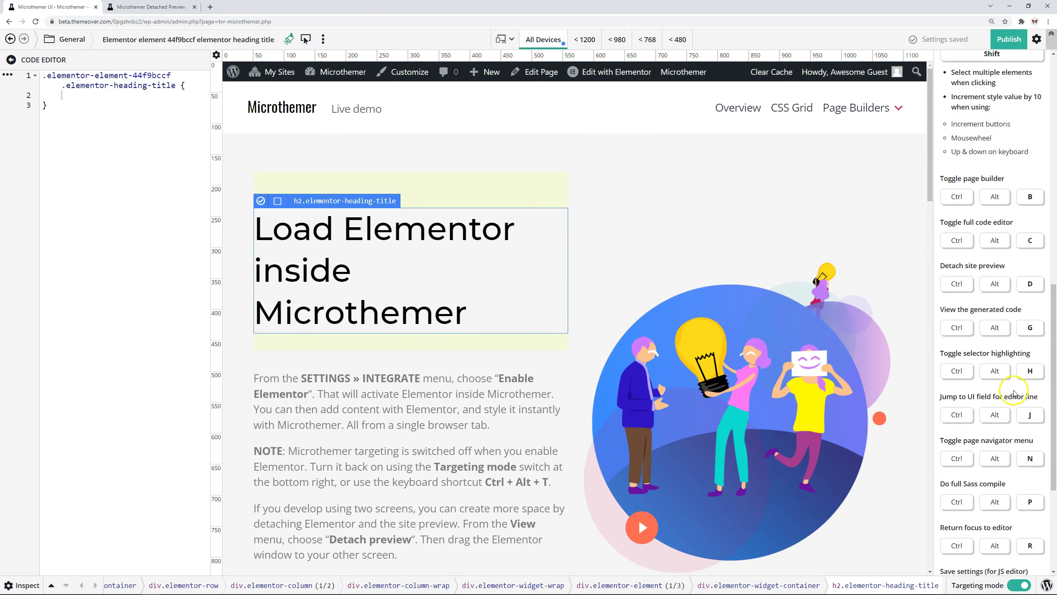
scroll(1013, 392, down, 2)
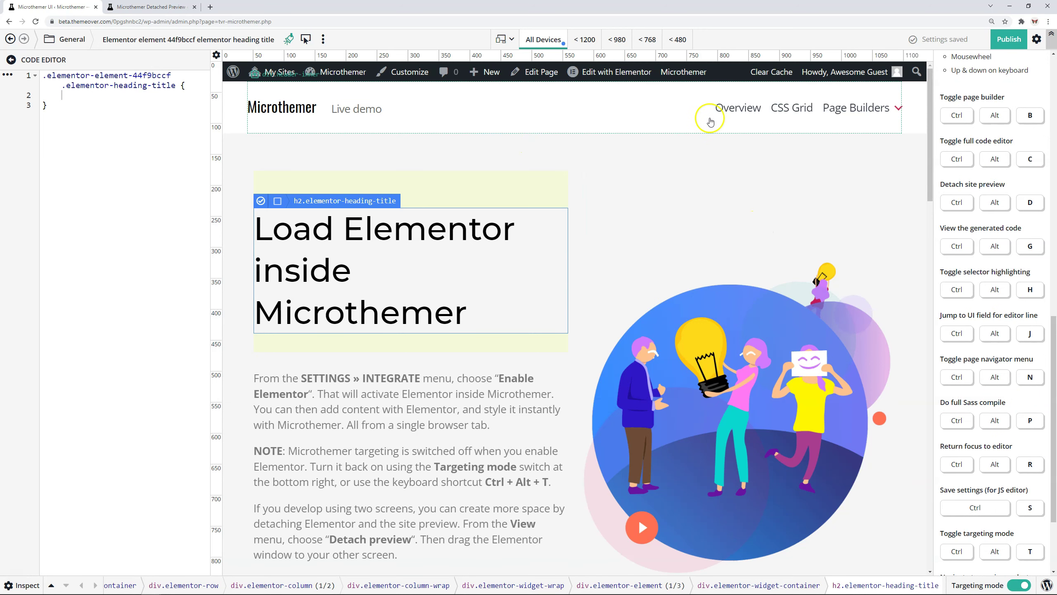
On the Overview page, uncomment background-color in Basic usage list item (#1) to make it yellow.
click(735, 109)
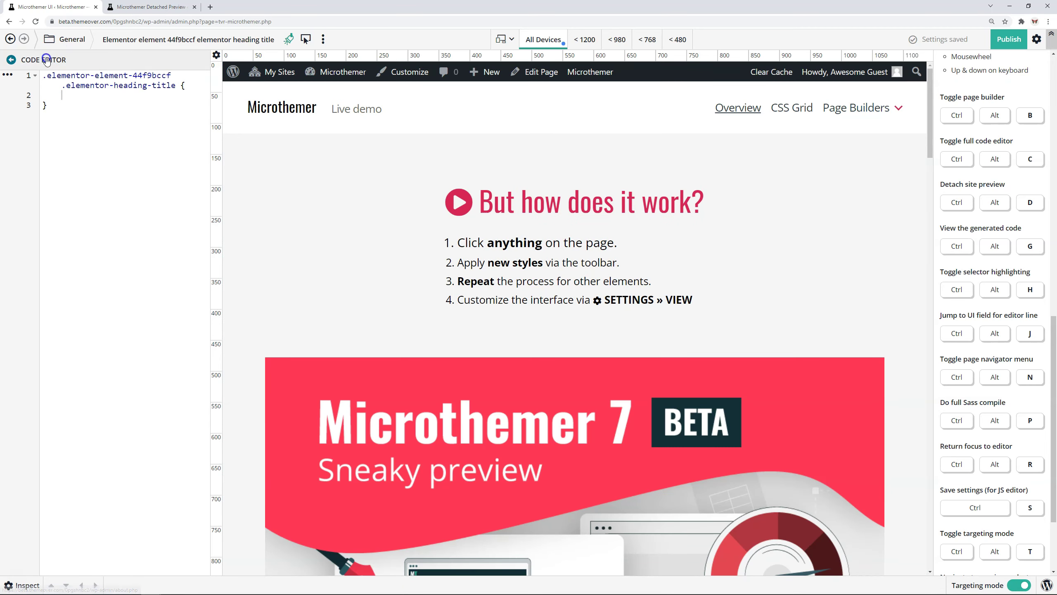
click(72, 39)
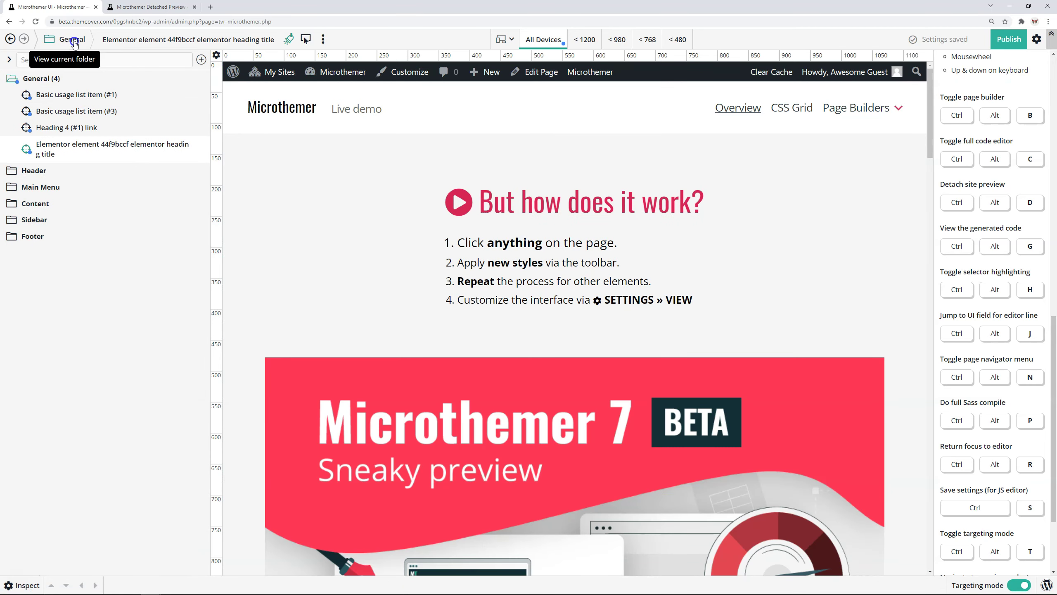
click(71, 95)
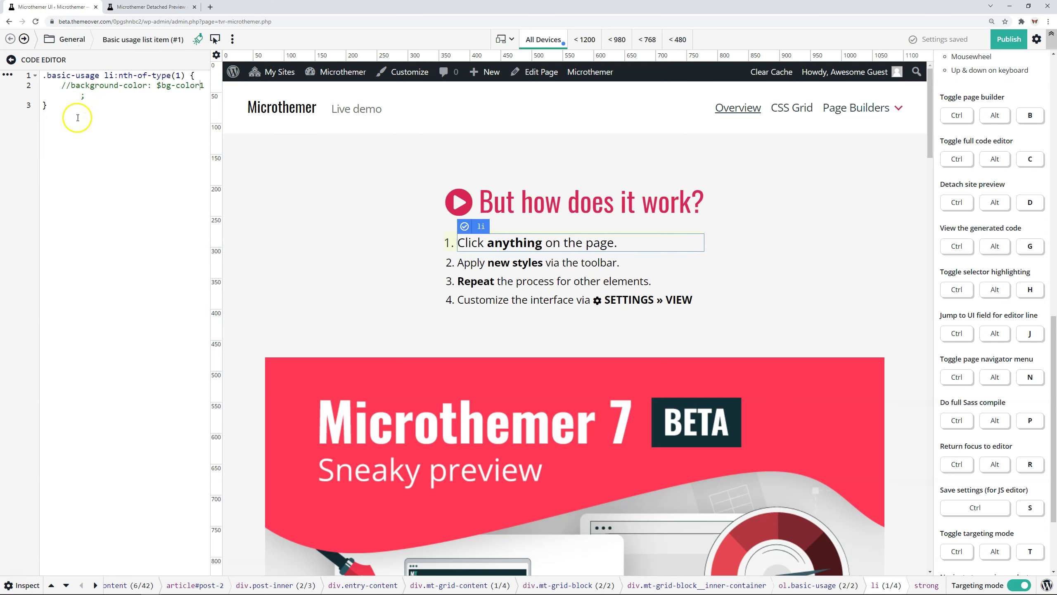
click(71, 85)
key(BackSpace)
key(BackSpace)
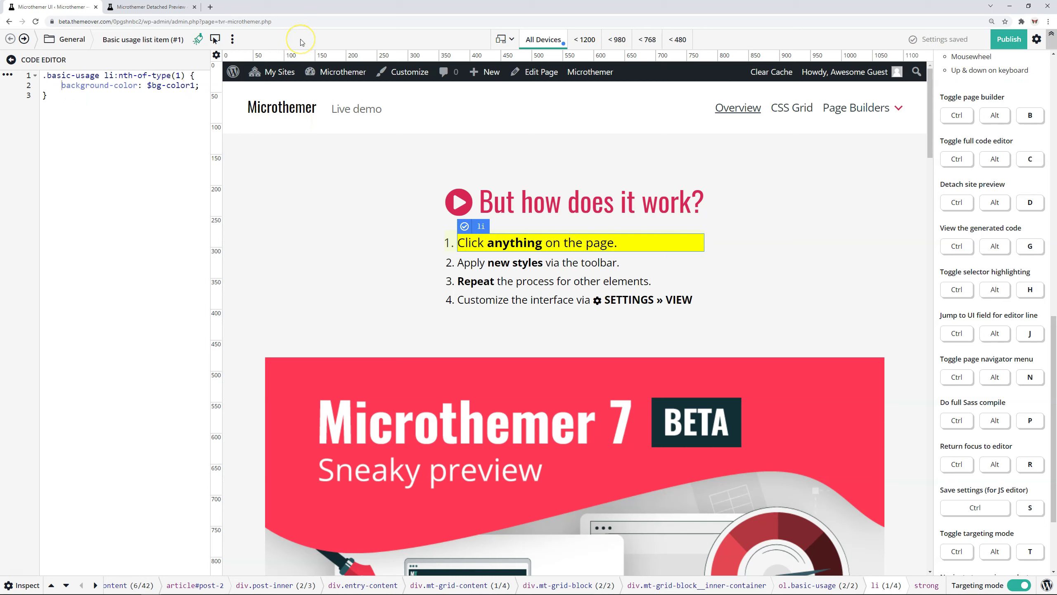
key(ctrl+alt+c)
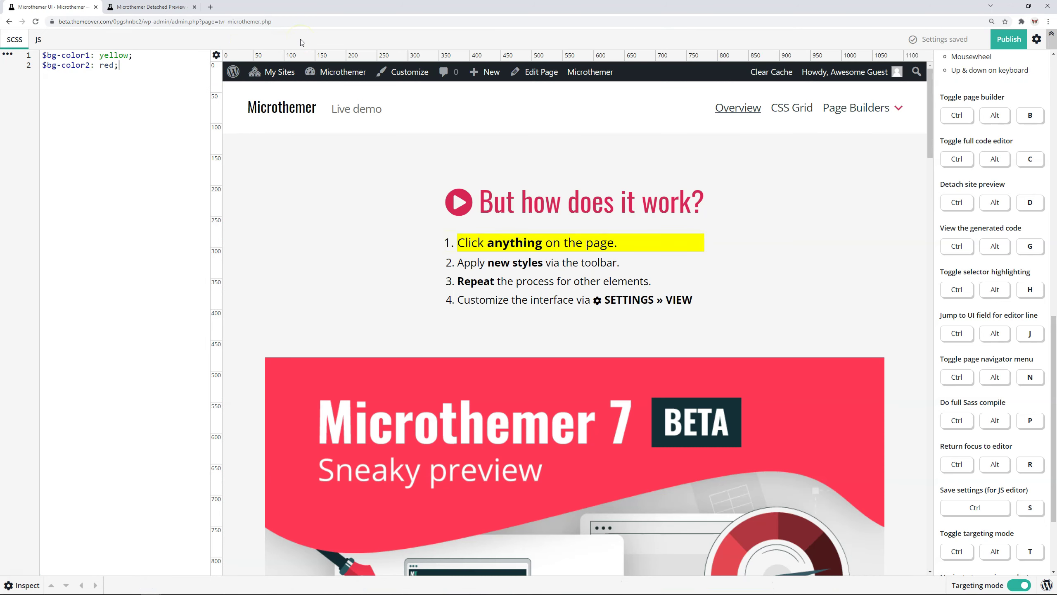
key(ctrl+alt+c)
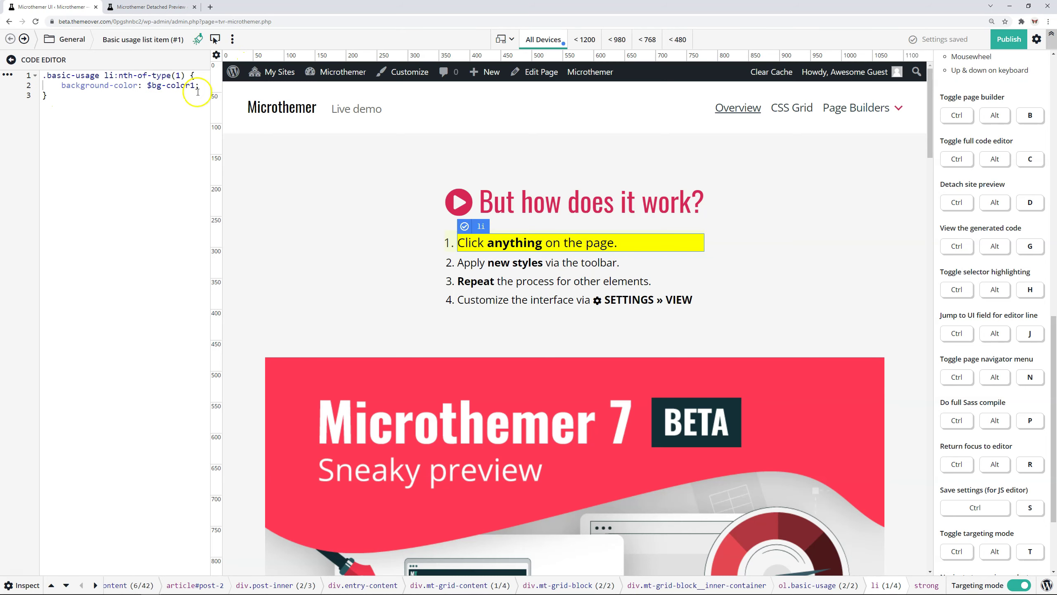
In list item (#3), uncomment background-color and font-style to make it red and italic.
click(25, 39)
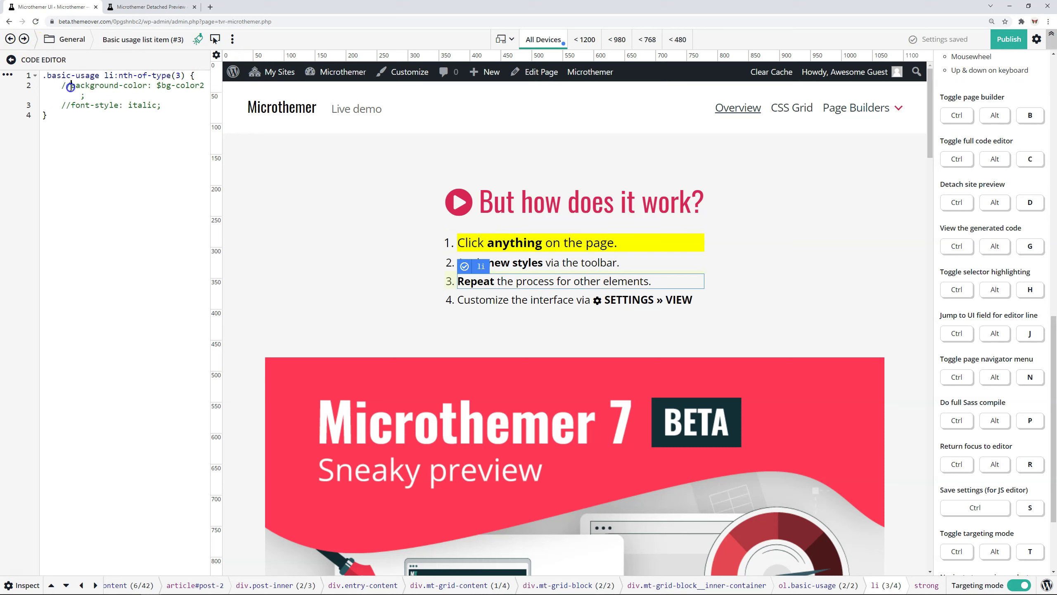
key(BackSpace)
key(BackSpace)
click(643, 287)
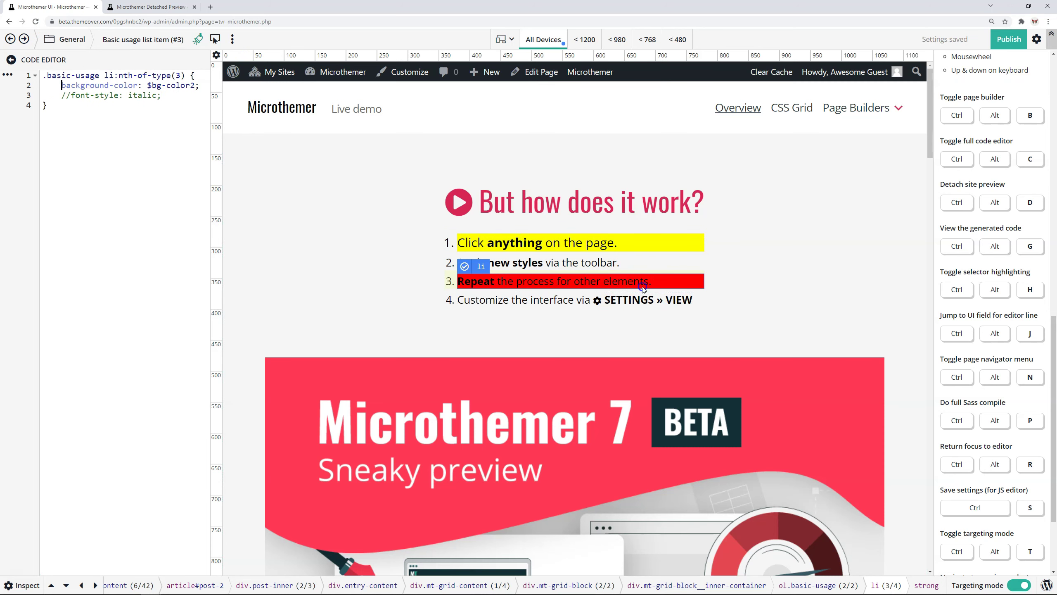
click(57, 96)
key(Delete)
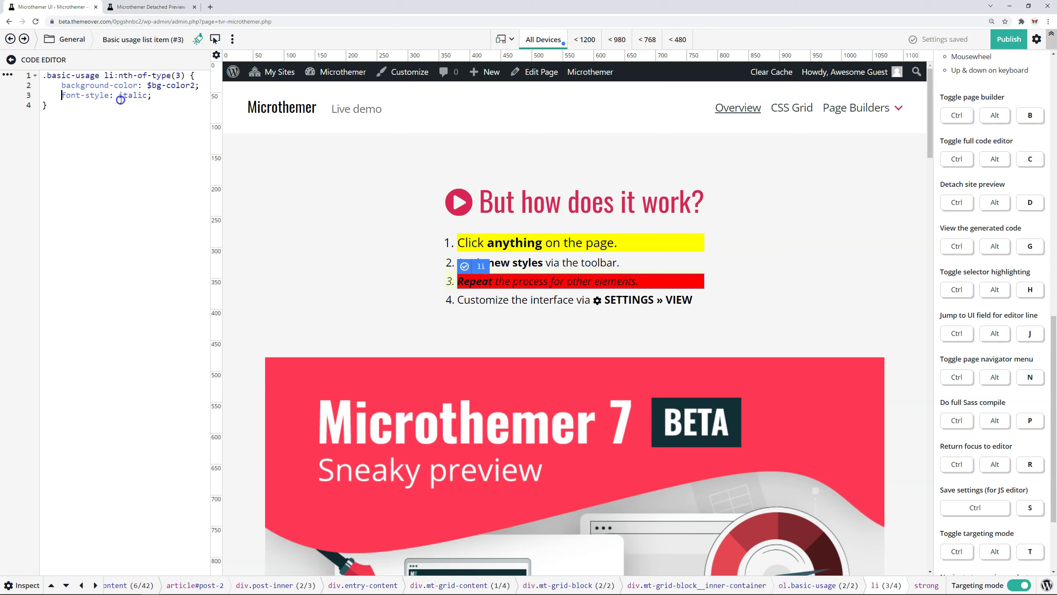
click(158, 101)
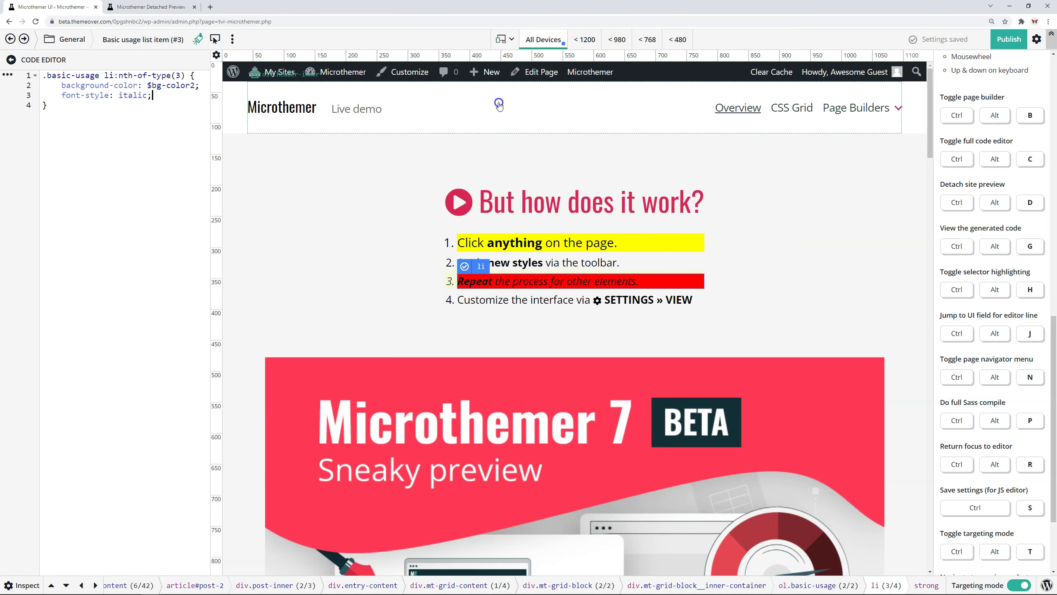
key(ctrl+alt+g)
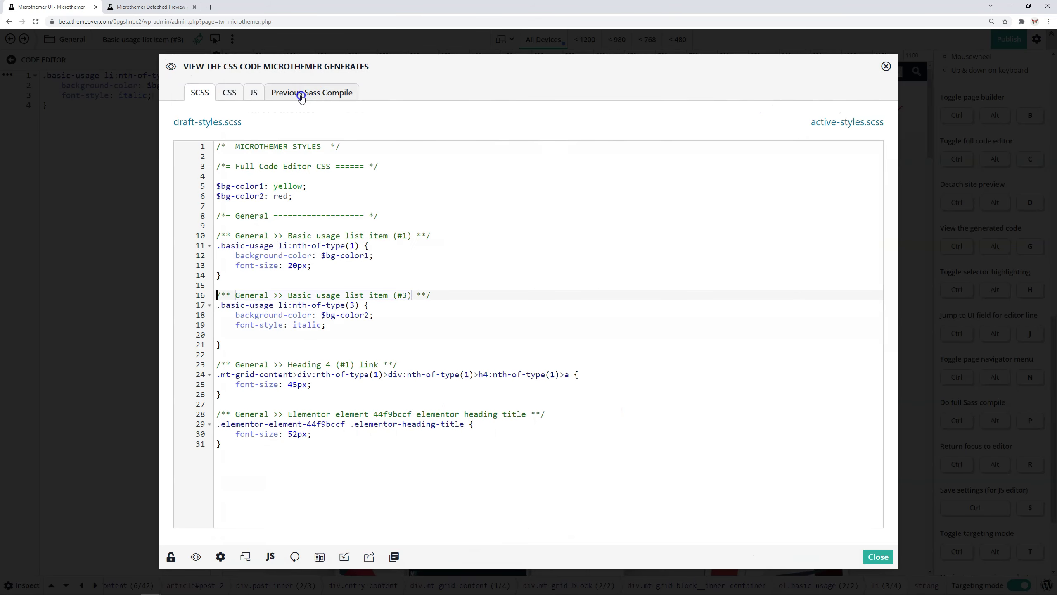
click(301, 96)
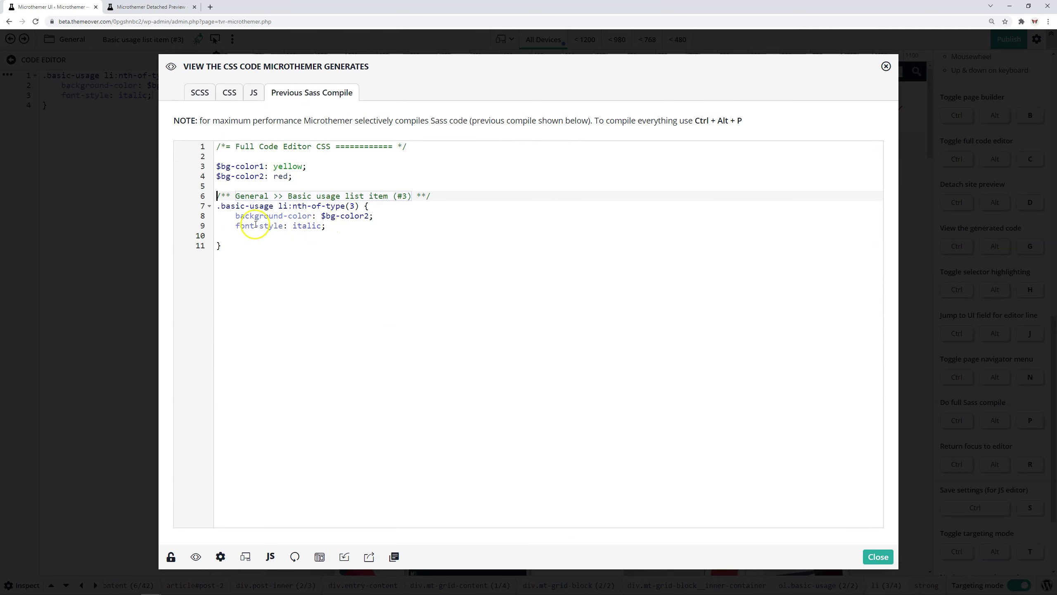
drag(235, 226, 323, 227)
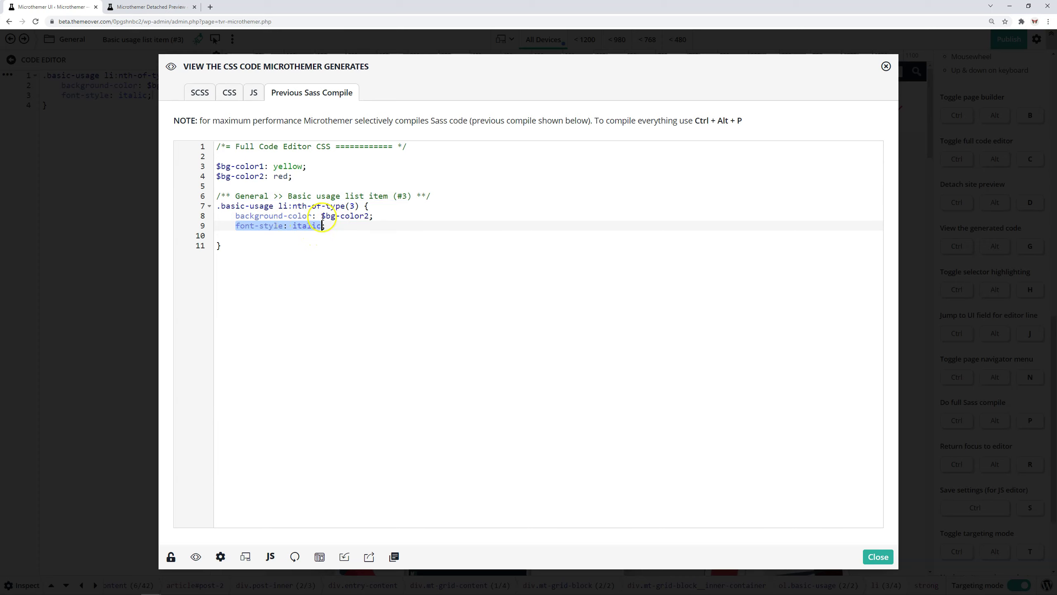
drag(322, 215, 360, 216)
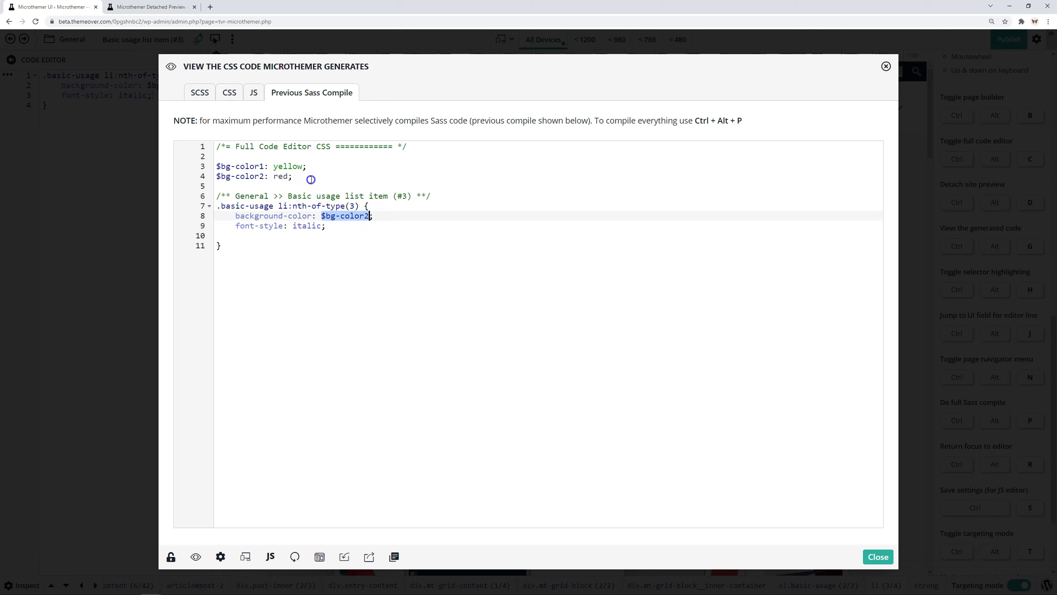
drag(311, 180, 214, 179)
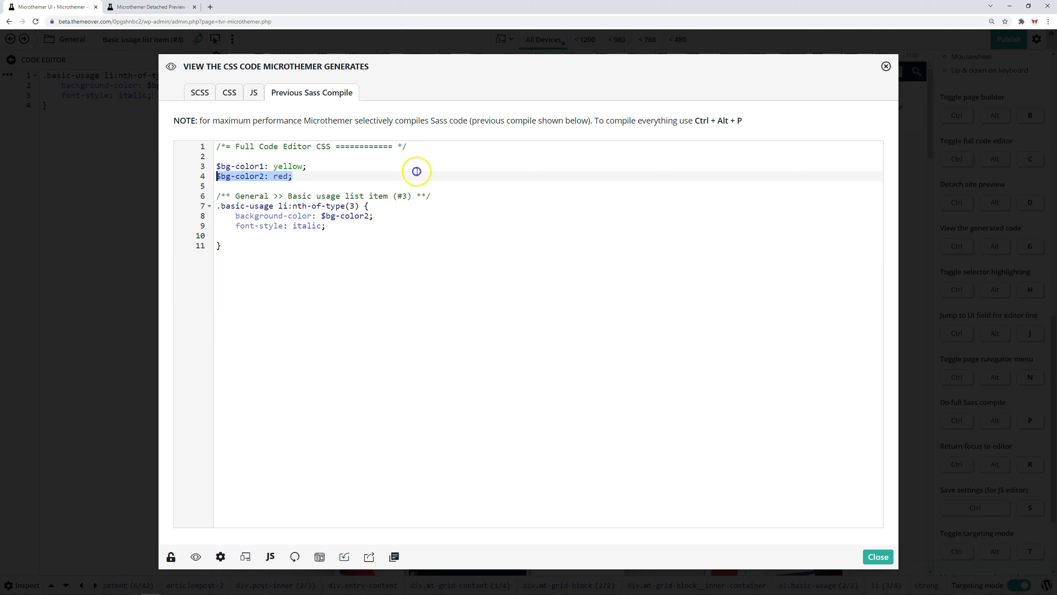
click(886, 67)
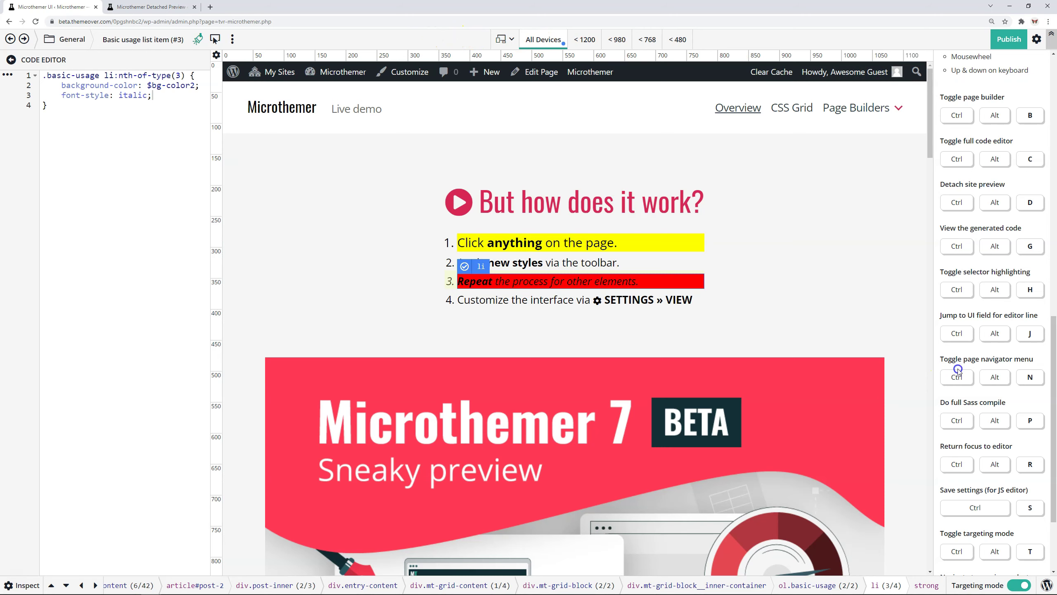
click(965, 420)
key(ctrl+alt+g)
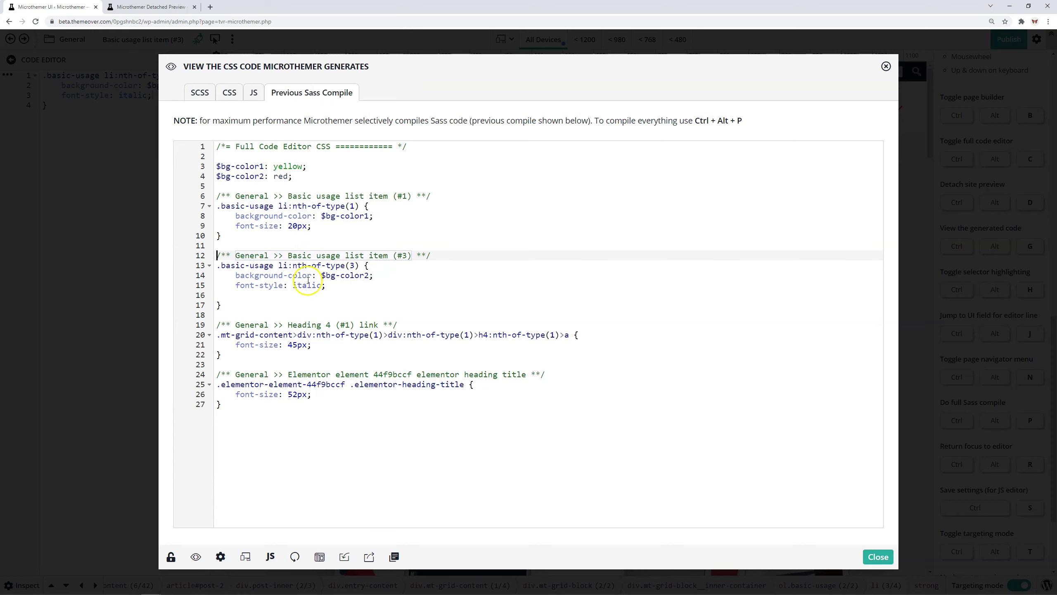
drag(325, 286, 235, 275)
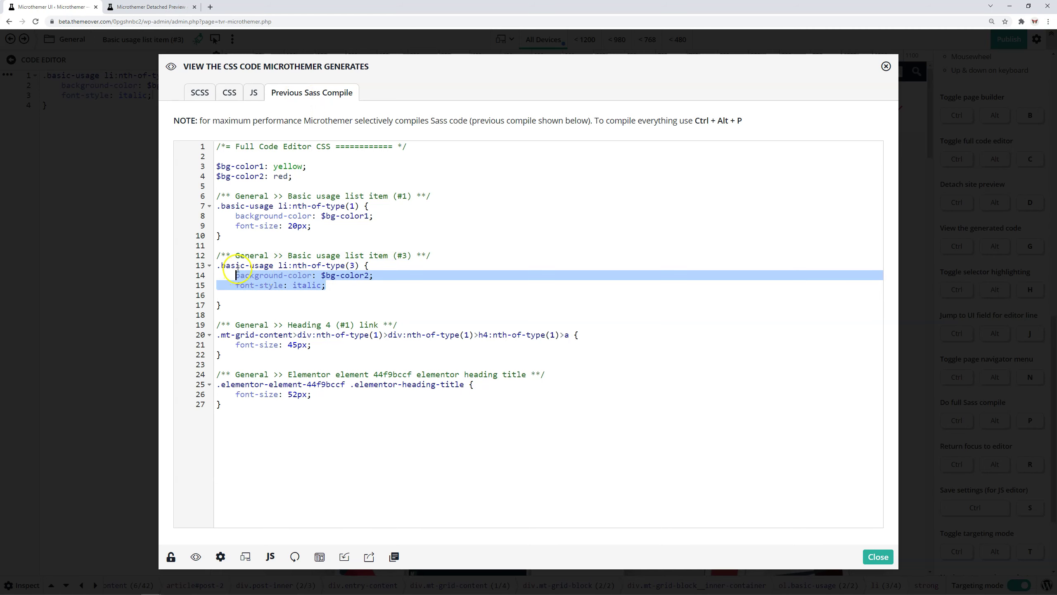
click(241, 296)
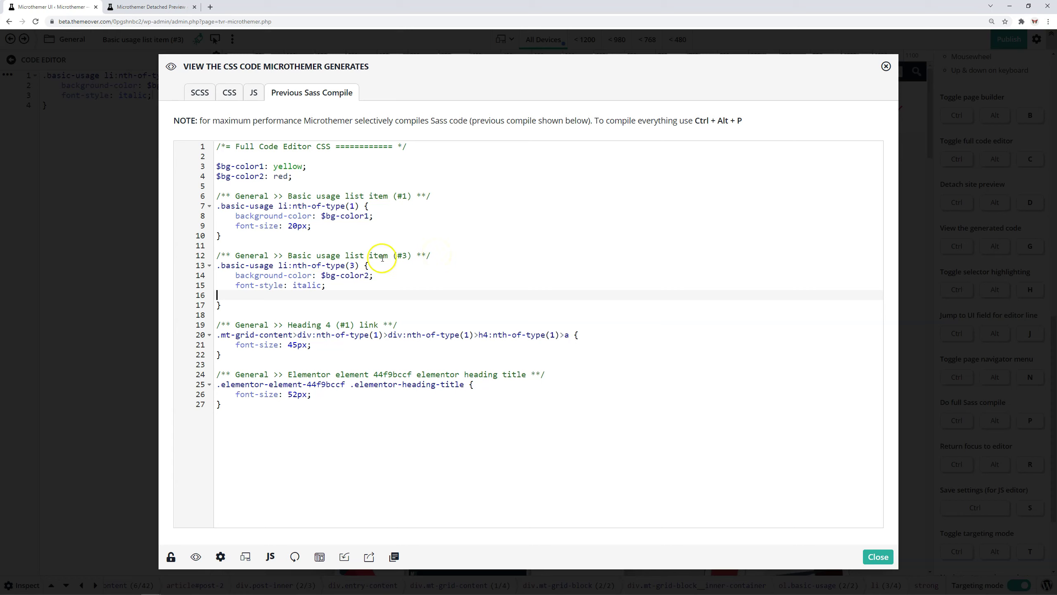
click(387, 214)
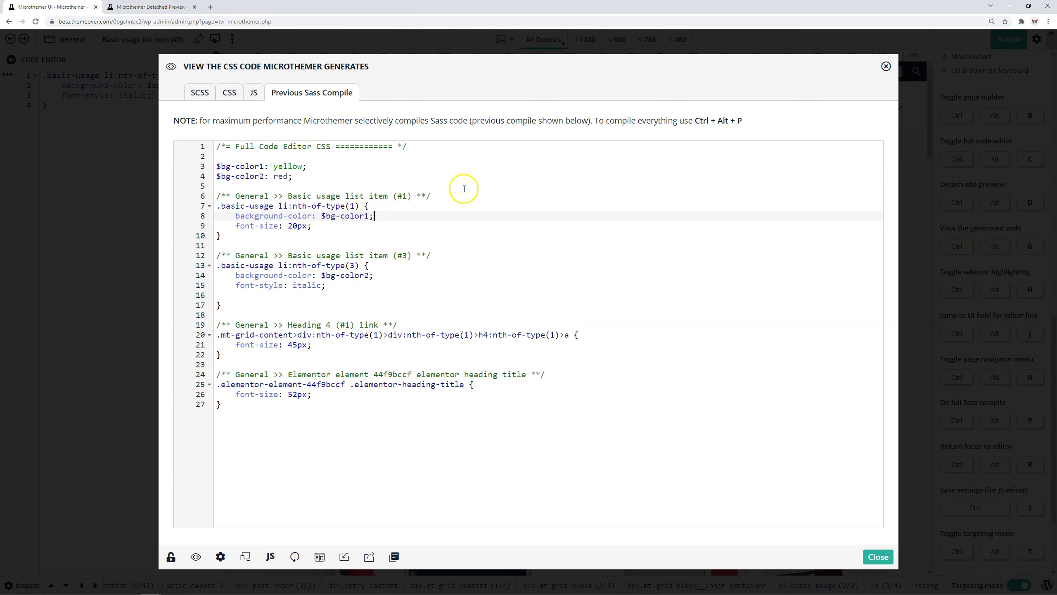
click(886, 66)
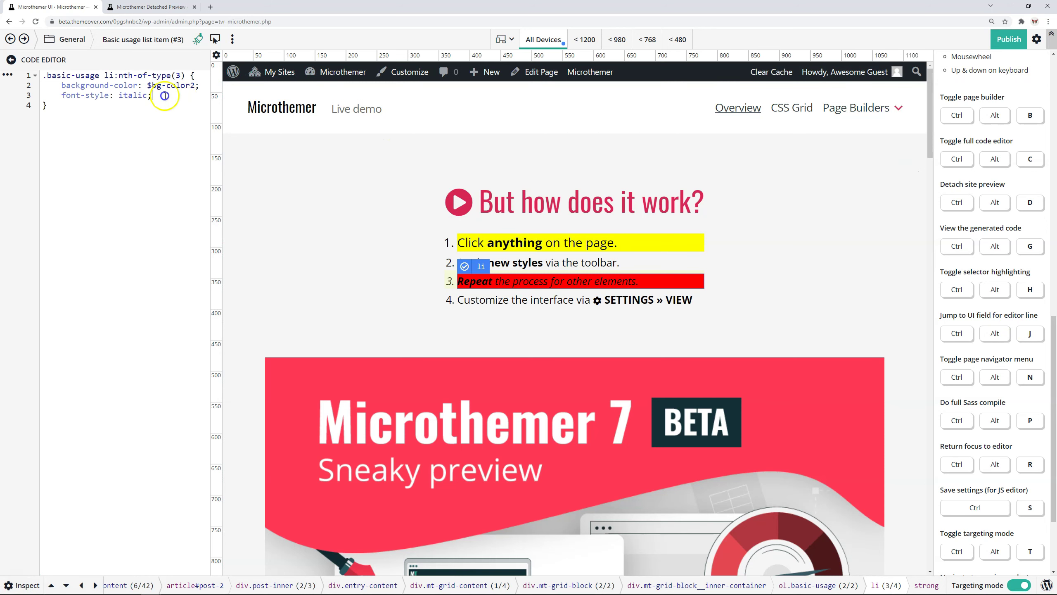
Resume editing the Basic usage list item (#3) rule in the code editor.
click(118, 95)
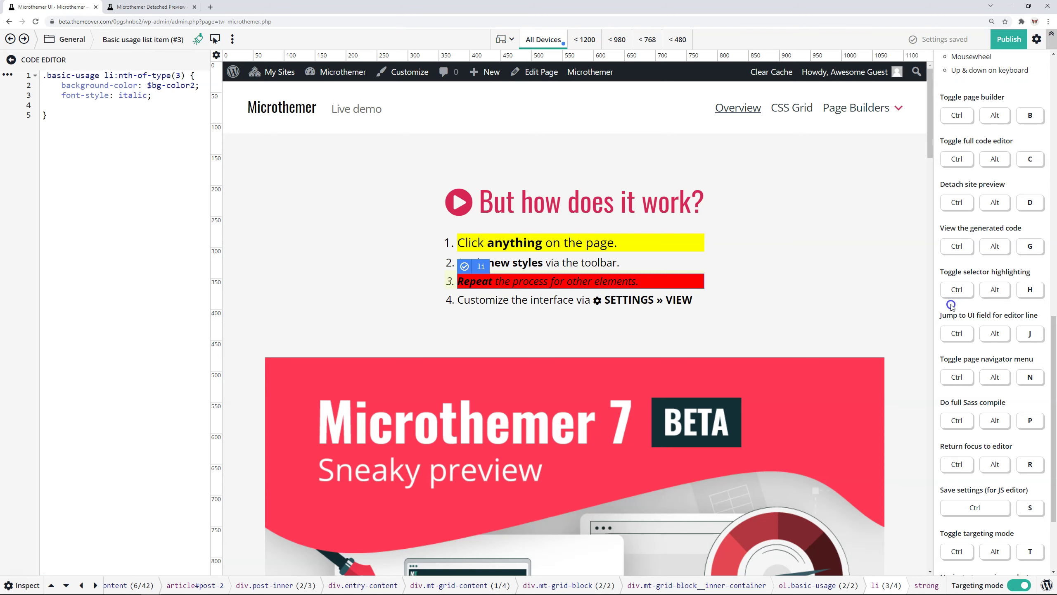
In the widened JS editor, uncomment the alert line, save to trigger it, then re-comment it with //.
click(502, 47)
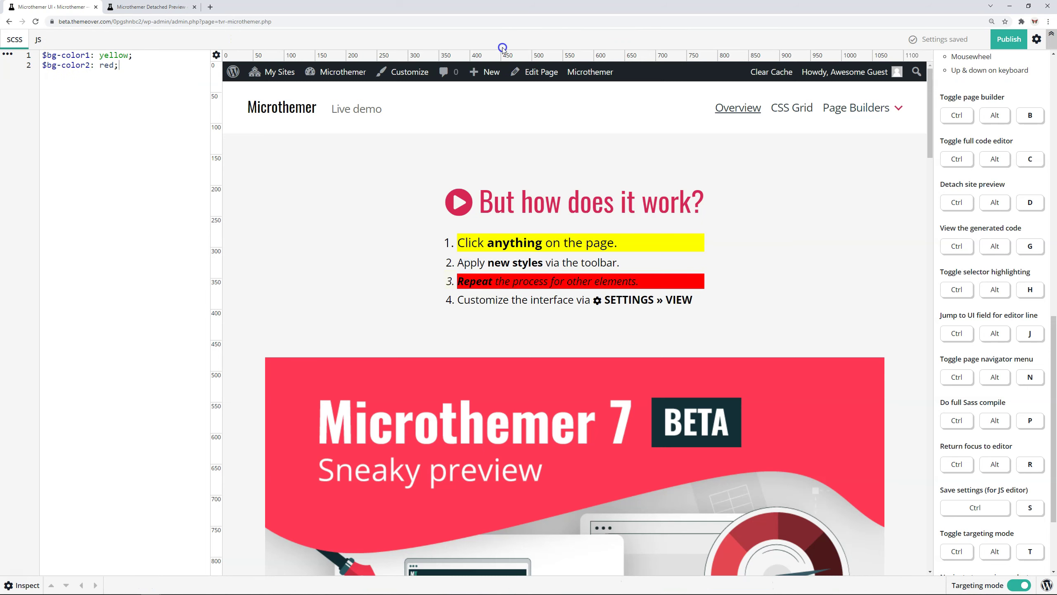
click(42, 34)
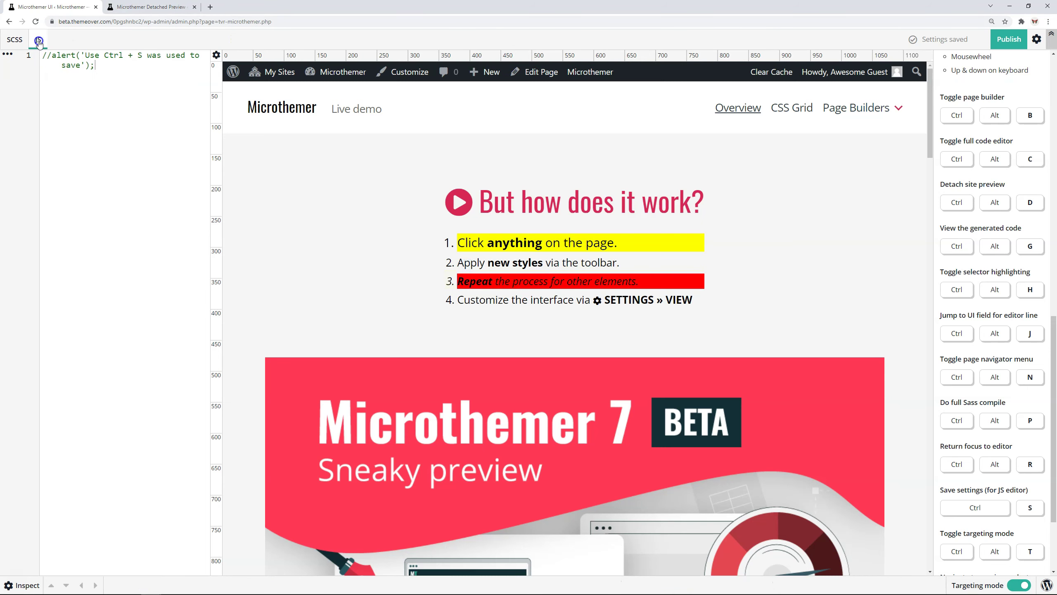
drag(211, 99, 284, 105)
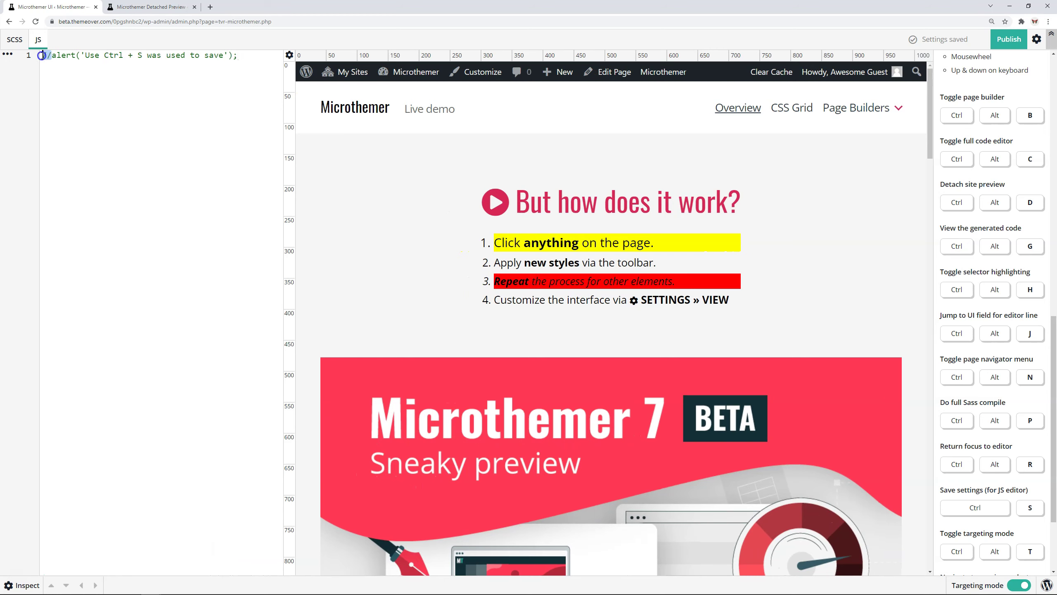
key(Delete)
key(Delete)
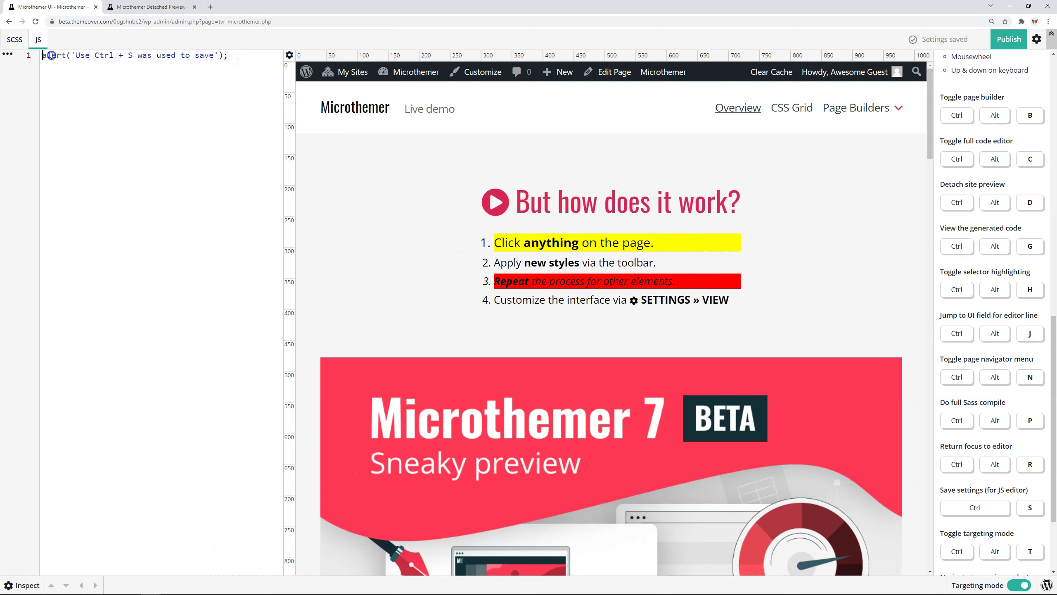
key(ctrl+s)
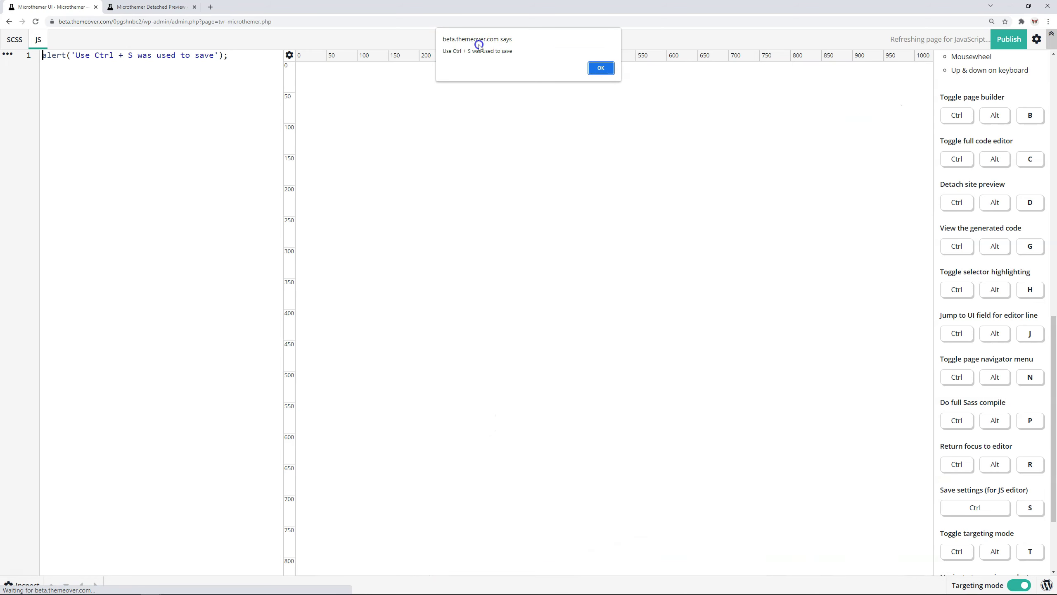
click(603, 65)
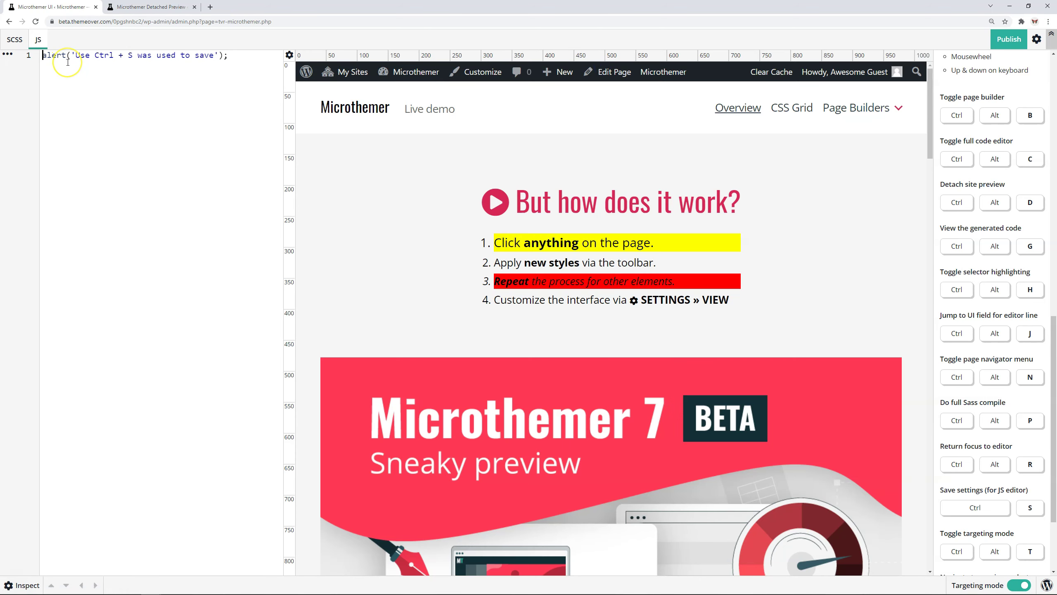
text(//)
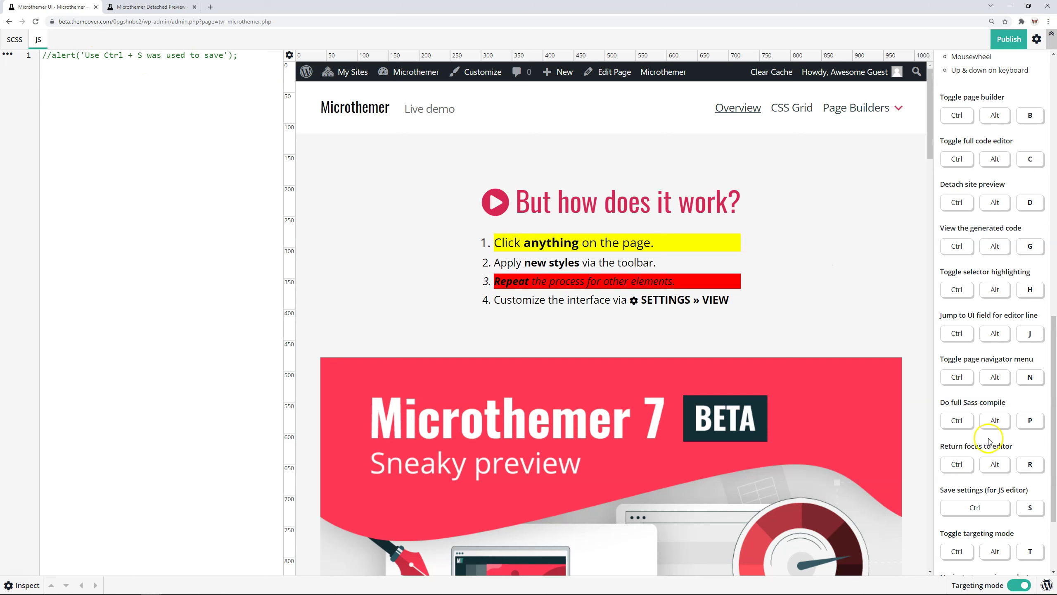
scroll(989, 438, down, 3)
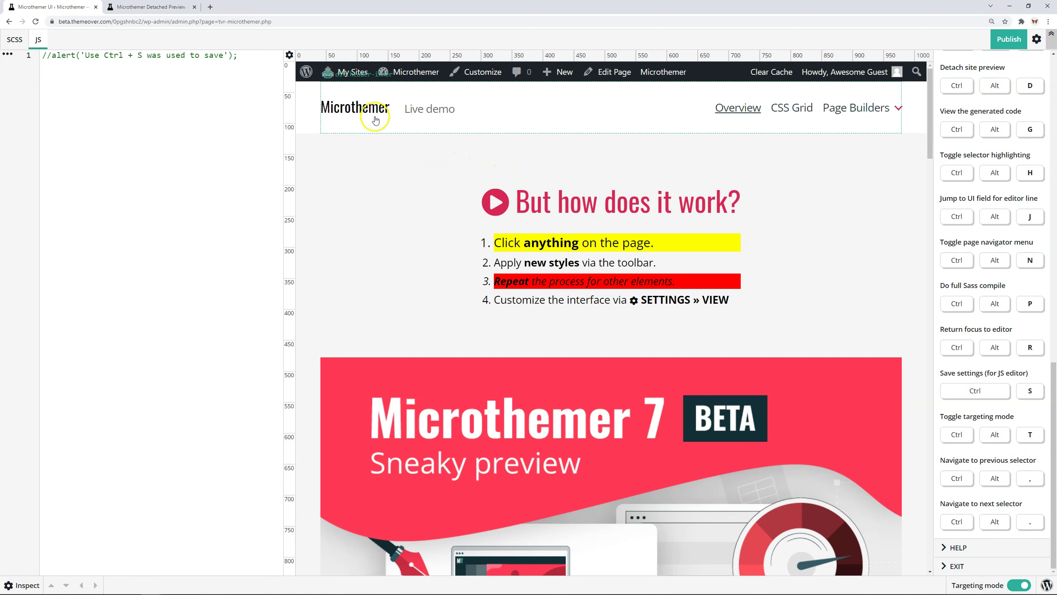
Turn element targeting off and back on with Ctrl+Alt+T, then close the full code editor.
mouse_move(846, 116)
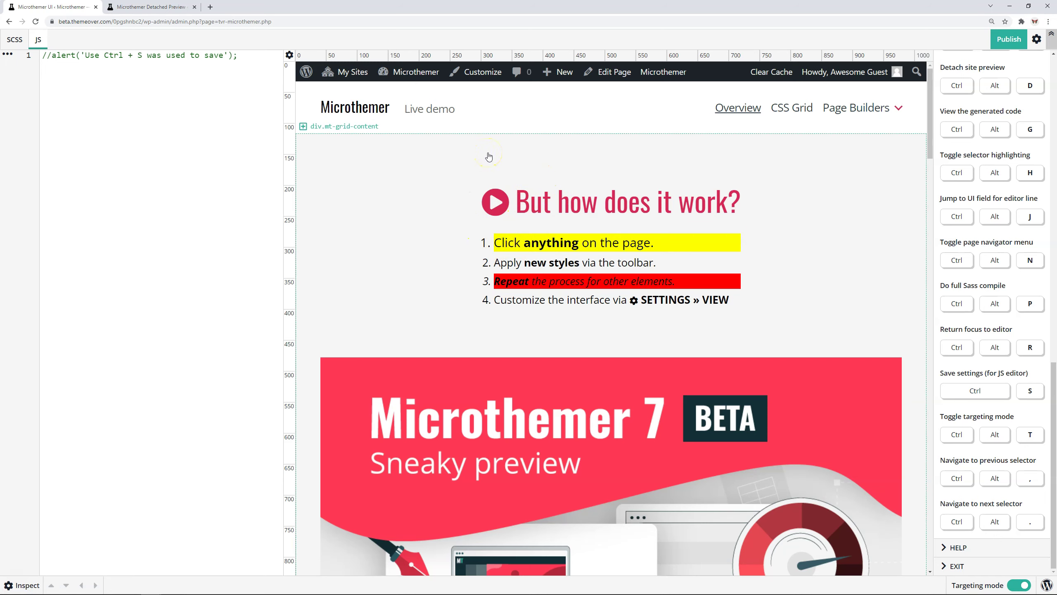
click(1016, 586)
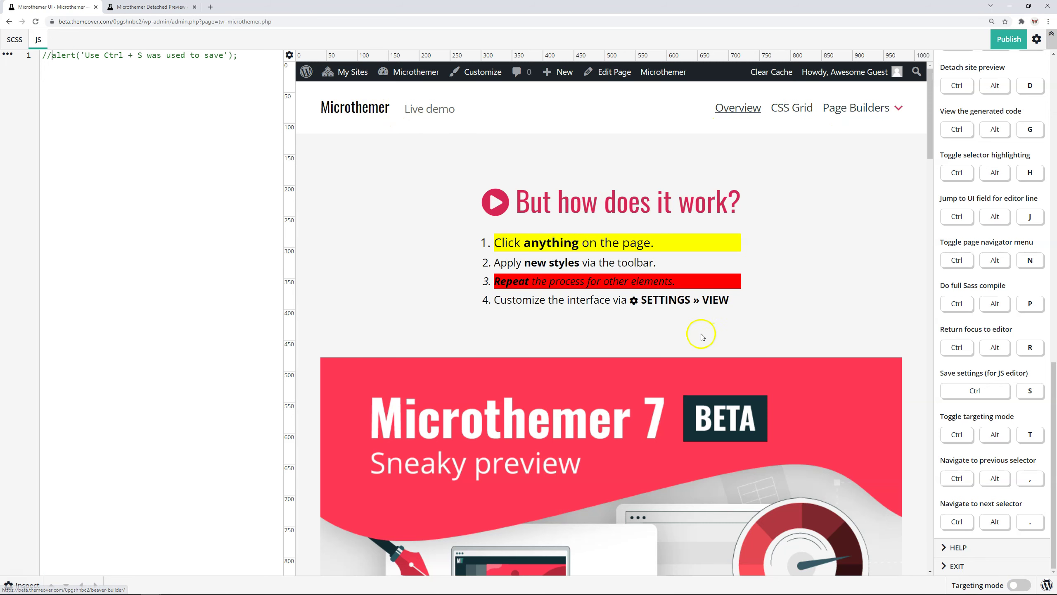
scroll(701, 339, down, 4)
scroll(701, 337, up, 4)
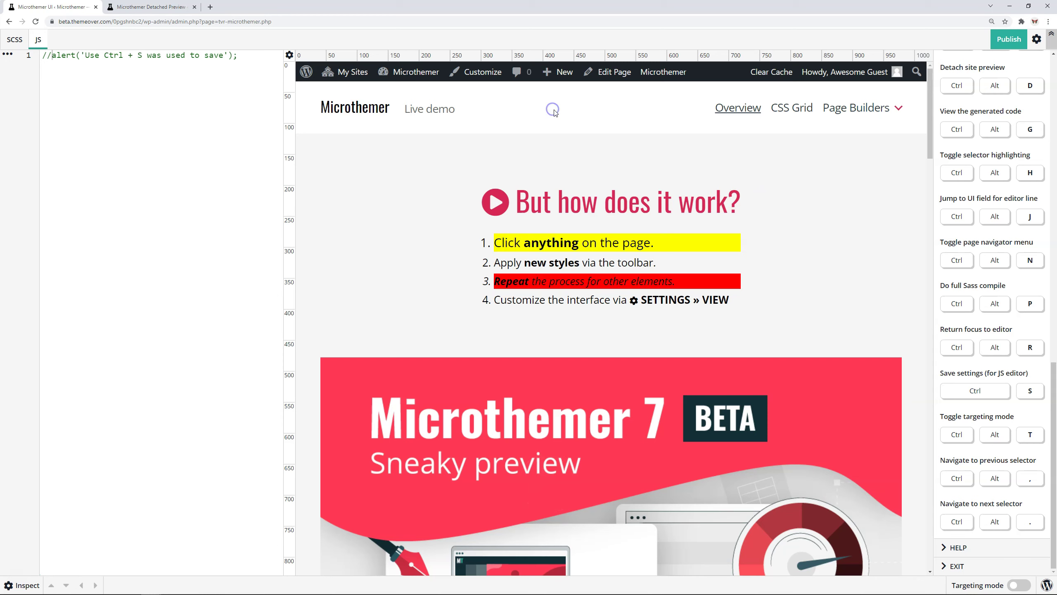
key(ctrl+alt+t)
key(ctrl+alt+comma)
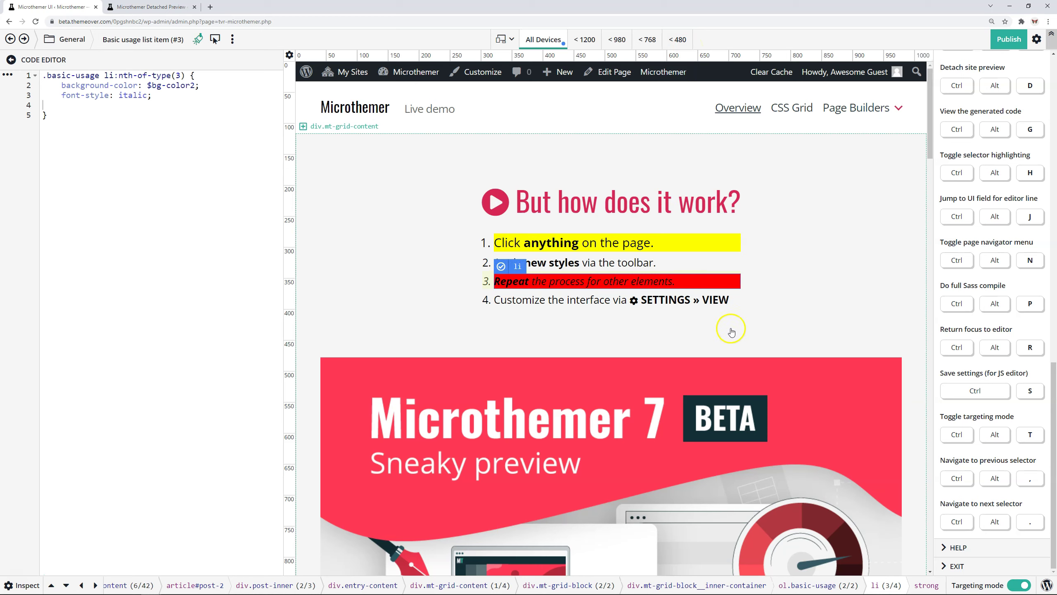
Show the General folder's selectors and step through them with Ctrl+Alt+. and Ctrl+Alt+, ending on list item (#1).
click(66, 39)
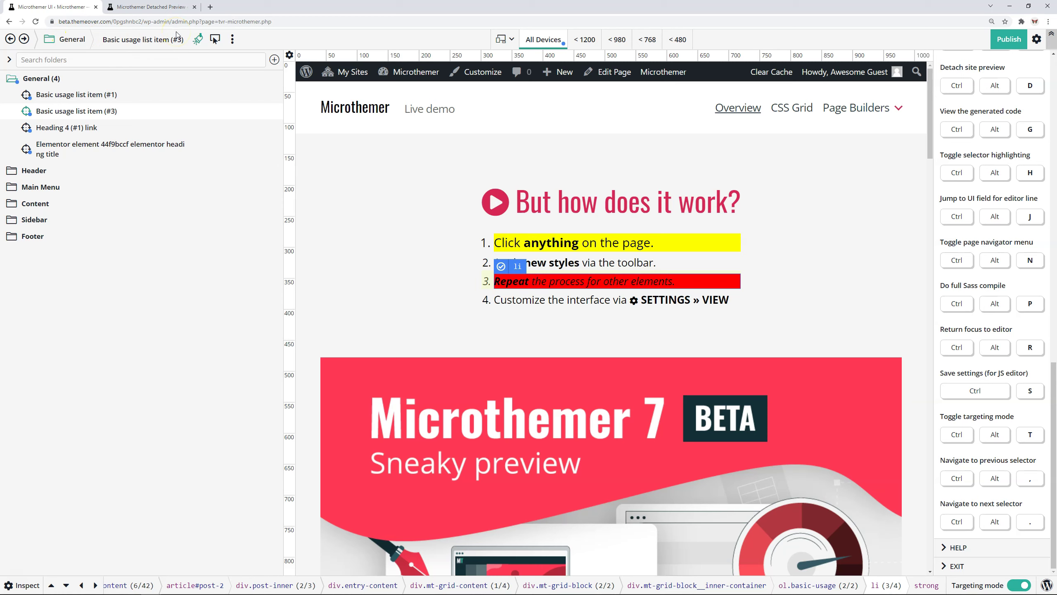
key(ctrl+alt+period)
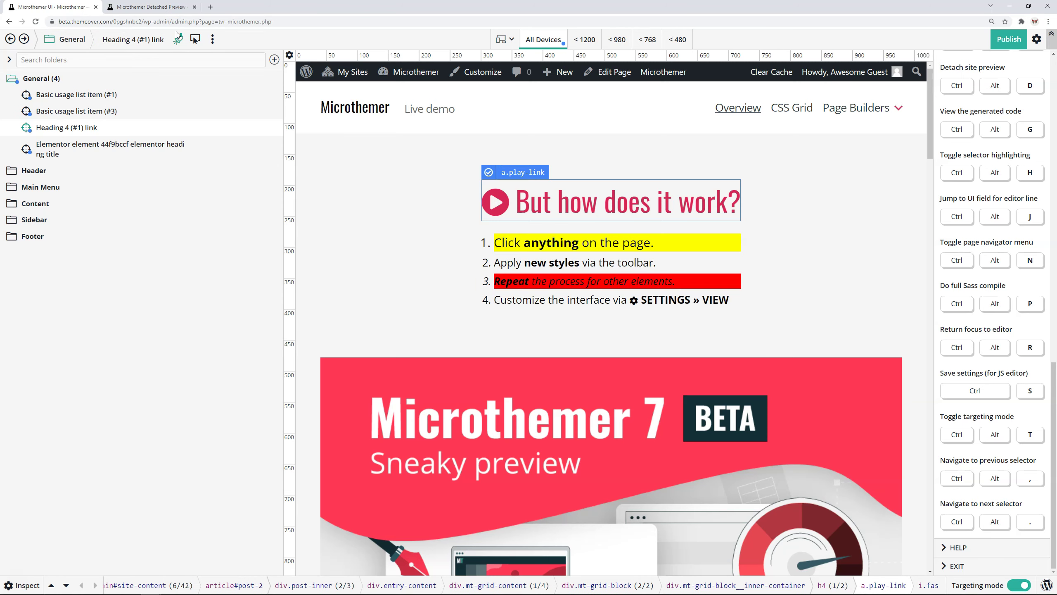
key(ctrl+alt+comma)
key(ctrl+alt+comma)
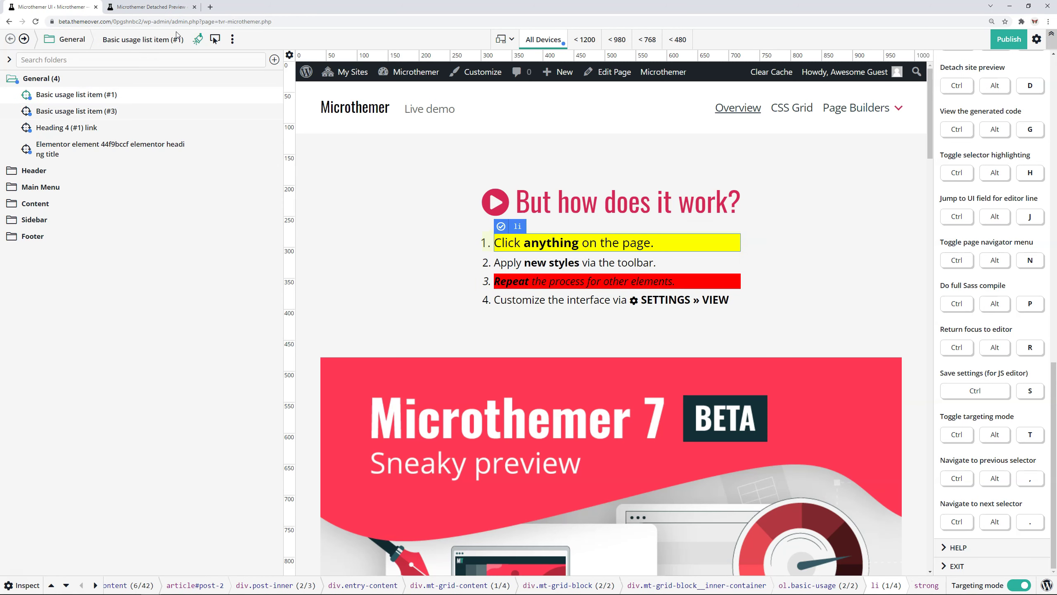
key(ctrl+alt+period)
key(ctrl+alt+period)
key(ctrl+alt+comma)
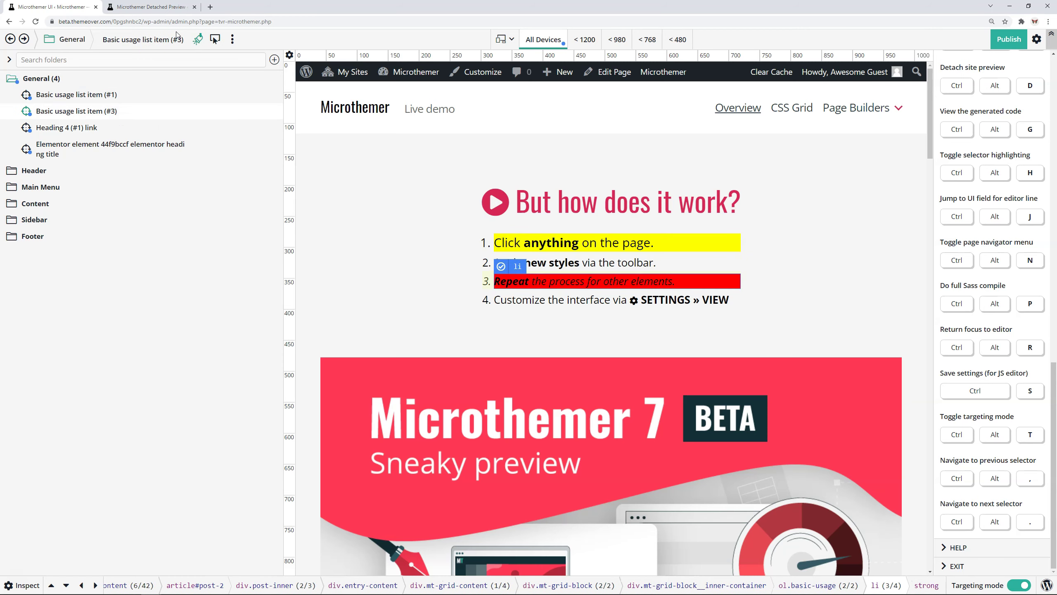
key(ctrl+alt+period)
key(ctrl+alt+comma)
key(ctrl+alt+period)
key(ctrl+alt+comma)
key(ctrl+alt+comma)
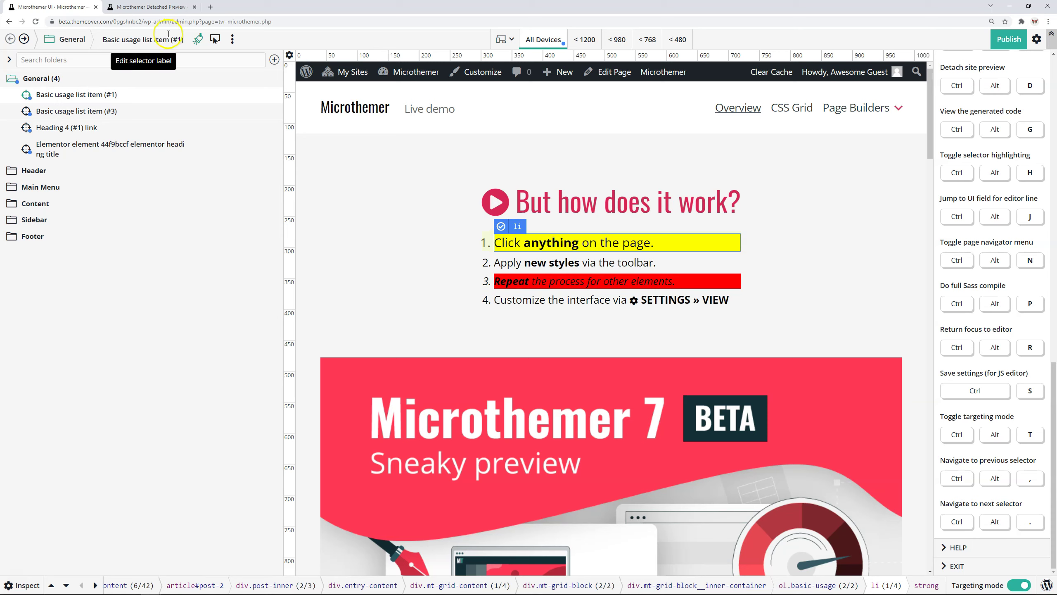